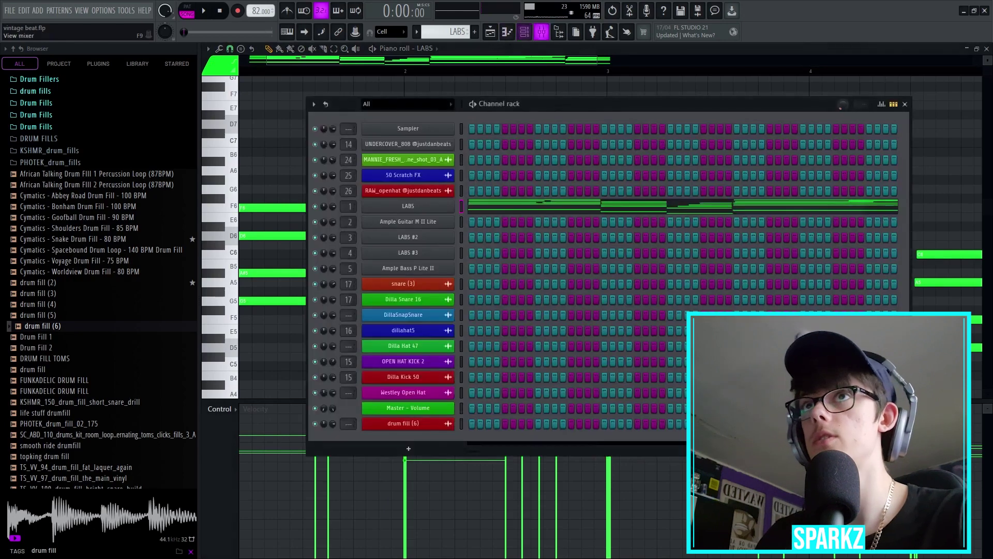
Open the LABS piano roll and examine the chord notes in the first bar, including the repeated D6 and A#5 notes.
click(541, 31)
key(F7)
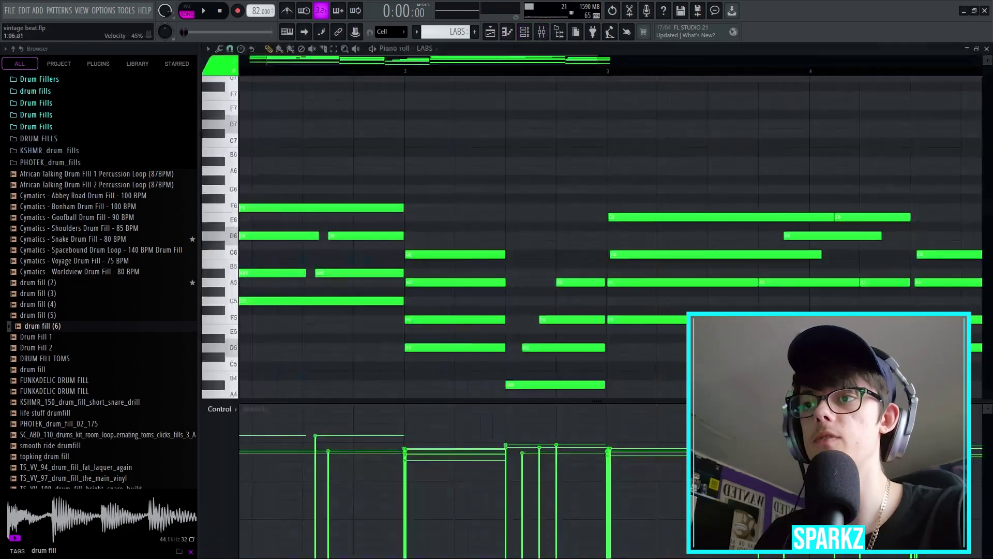
click(228, 206)
click(228, 236)
click(228, 266)
scroll(245, 290, down, 3)
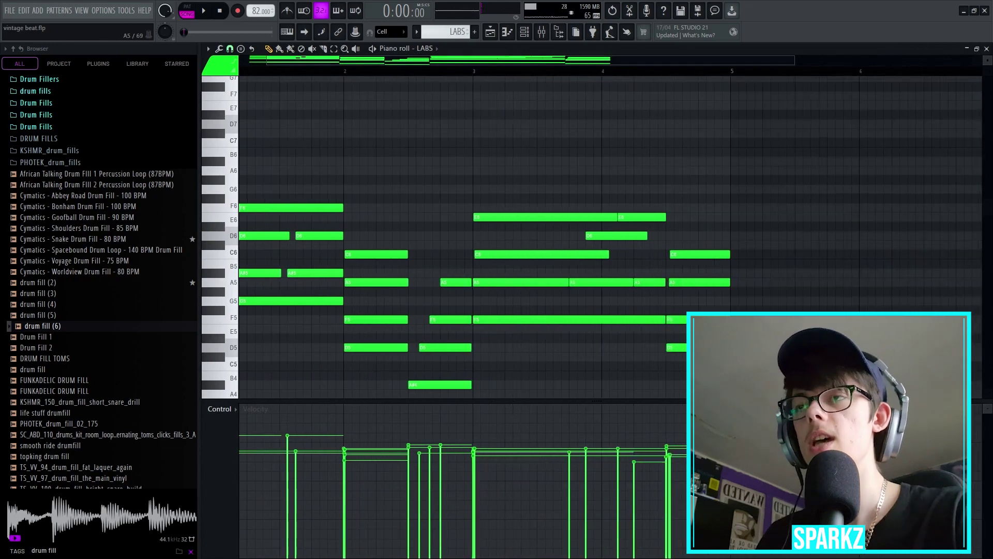
scroll(246, 290, down, 2)
scroll(245, 289, down, 2)
scroll(246, 290, up, 1)
drag(264, 92, 272, 230)
drag(317, 139, 319, 193)
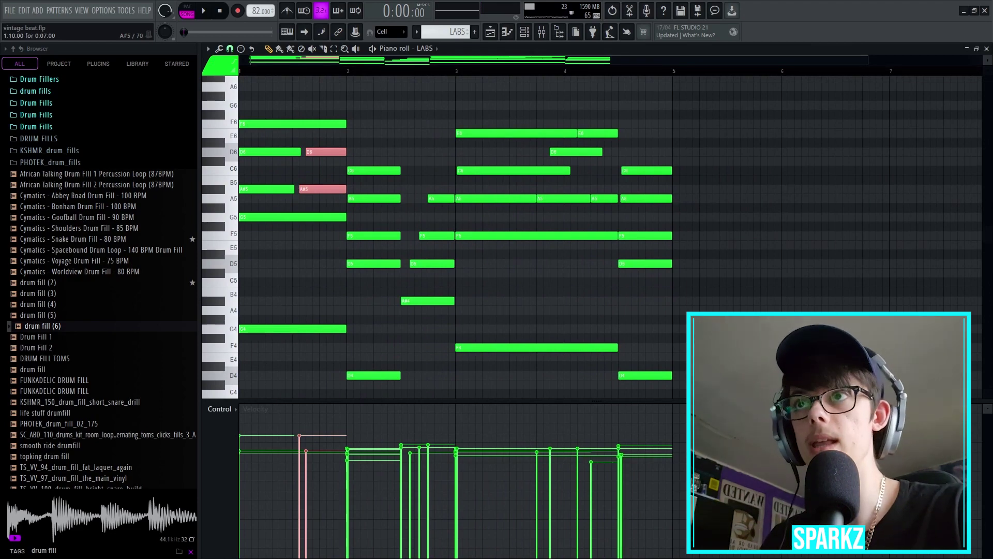
Examine the five-note chord at the start of bar 2 and the staggered notes that follow it.
drag(362, 130, 392, 378)
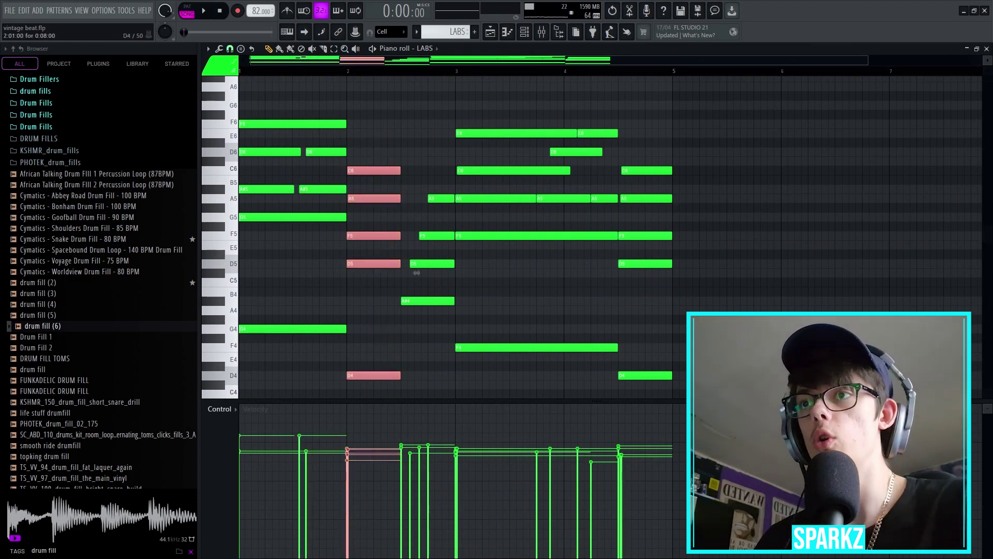
scroll(395, 188, down, 5)
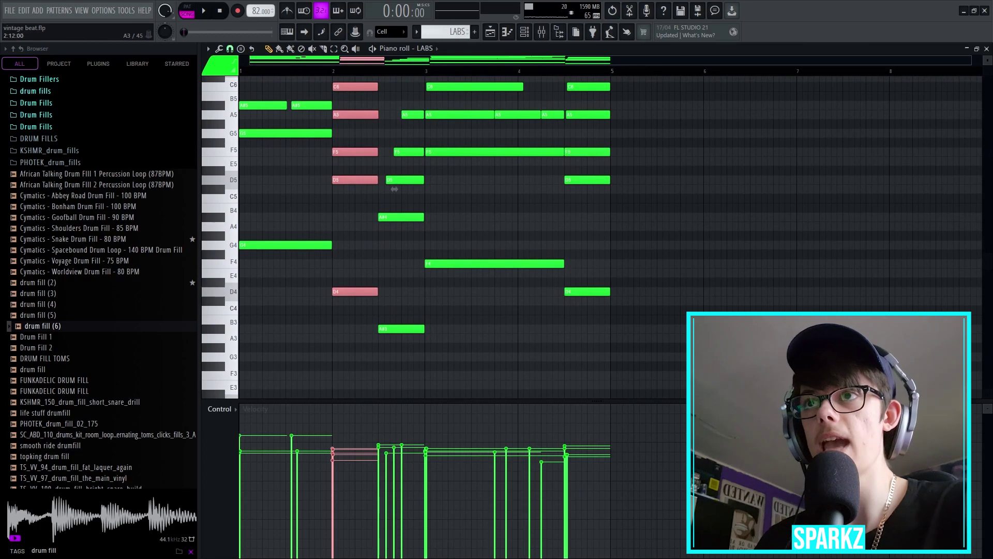
scroll(394, 189, up, 1)
click(439, 235)
right_click(438, 236)
scroll(414, 235, up, 3)
scroll(404, 236, up, 3)
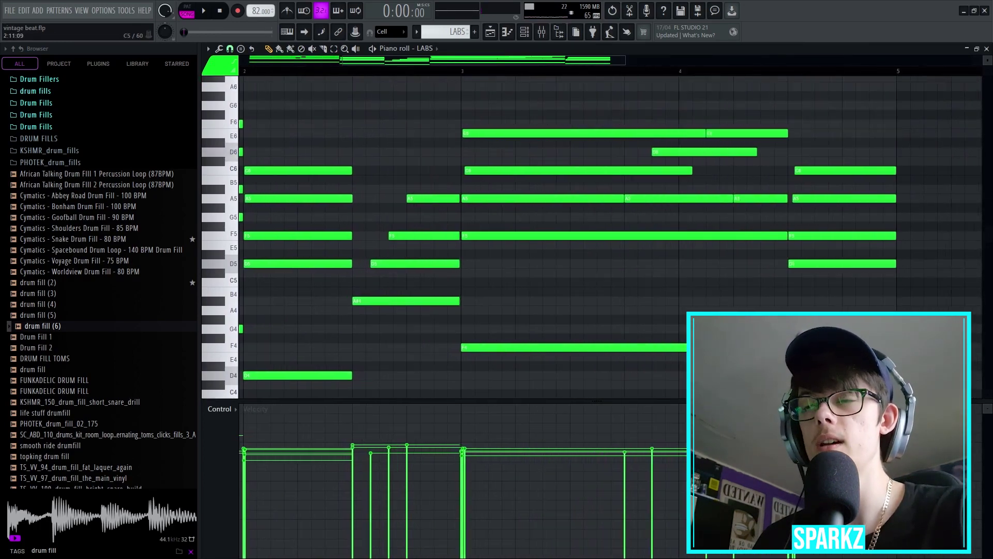
Highlight the stacked chord starting at bar 3 and compare it with the notes around it.
drag(486, 111, 523, 350)
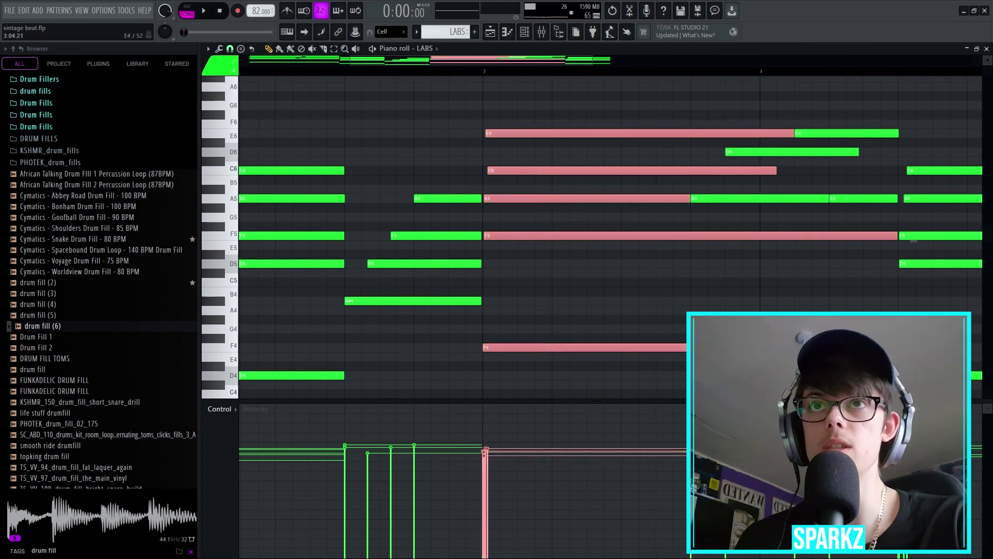
scroll(598, 241, down, 3)
scroll(598, 240, down, 1)
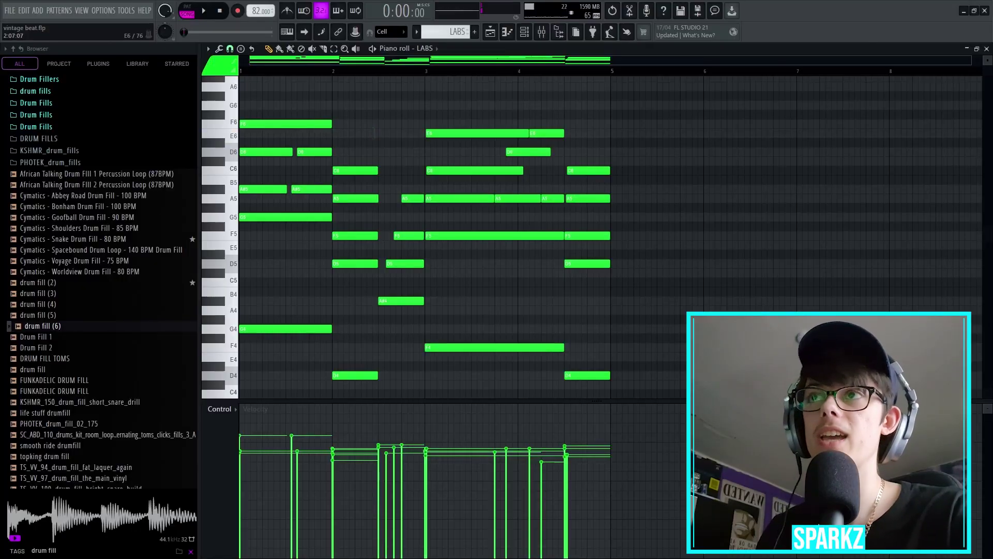
Select all the LABS notes together with the time range from bar 1 through bar 4.
key(ctrl+a)
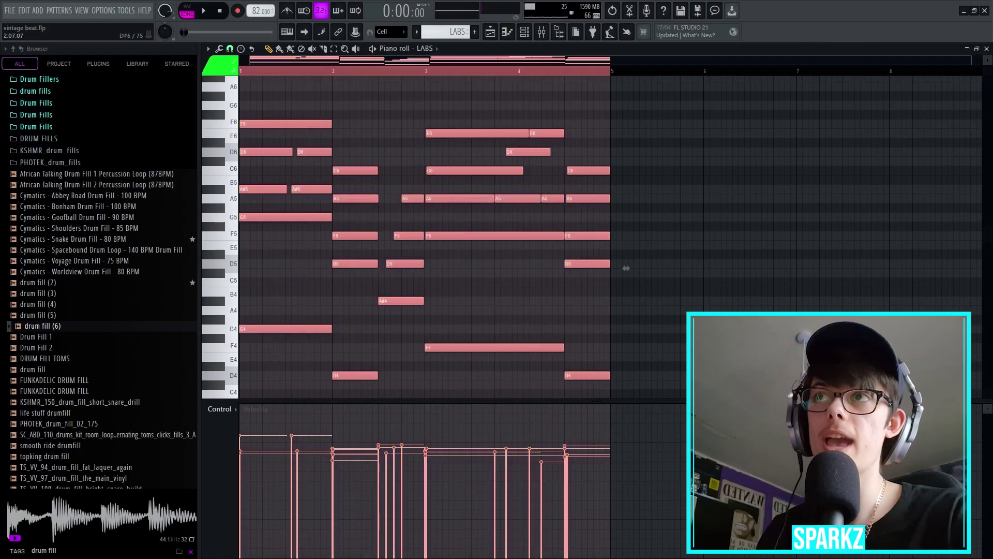
key(alt+s)
click(570, 231)
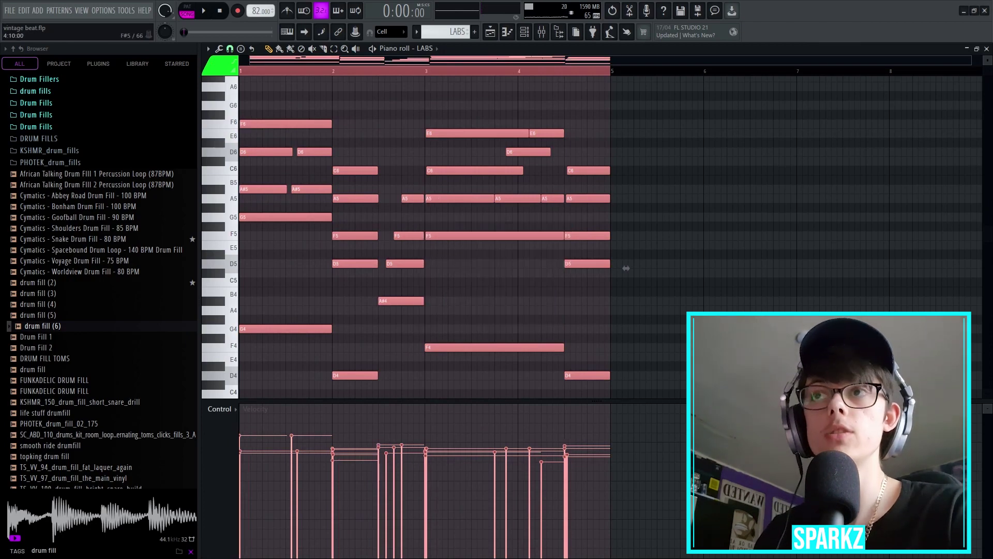
Inspect the staggered notes in bar 2 and the overlapping melody notes in bars 3 and 4.
drag(402, 174, 418, 333)
drag(440, 92, 450, 370)
click(459, 282)
right_click(459, 282)
scroll(255, 189, up, 3)
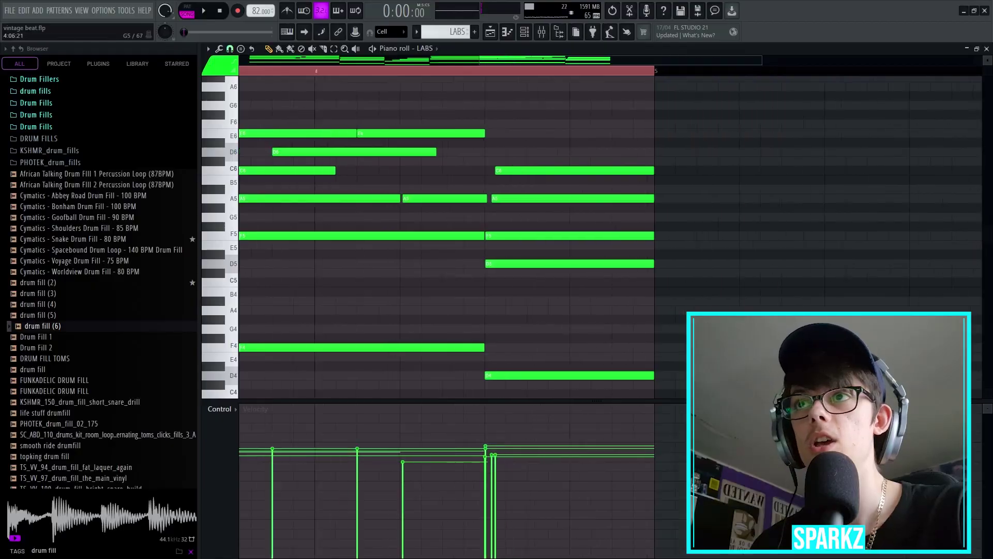
scroll(440, 216, up, 3)
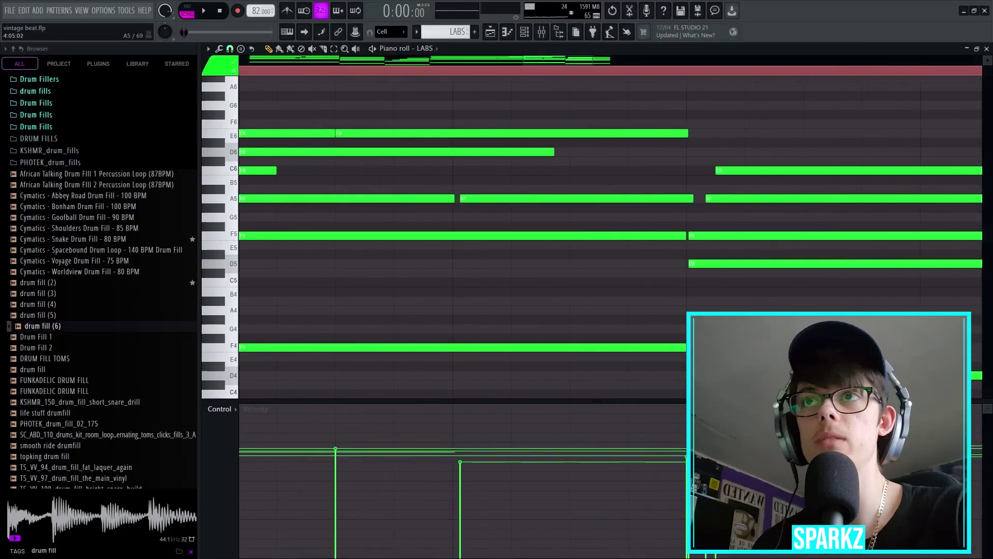
scroll(381, 235, down, 4)
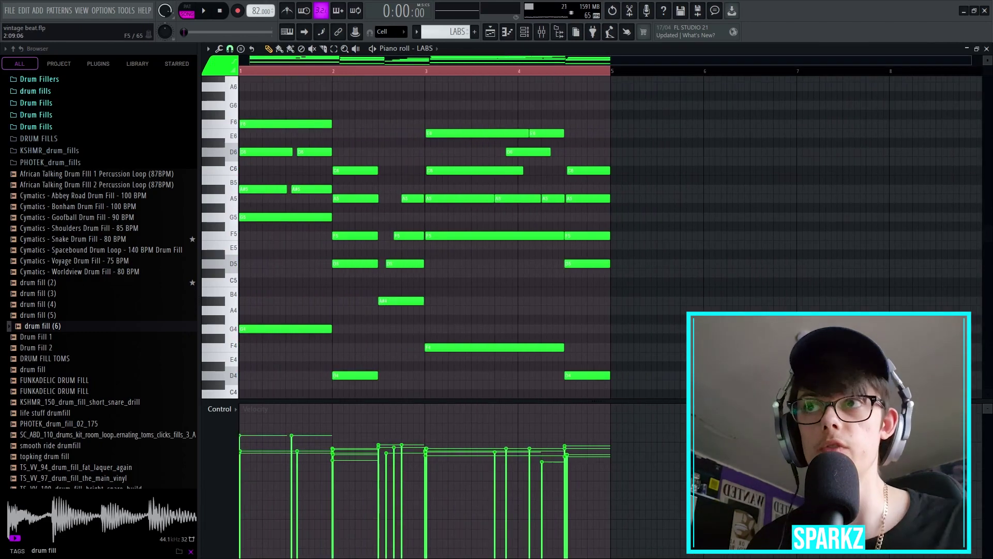
scroll(380, 236, down, 1)
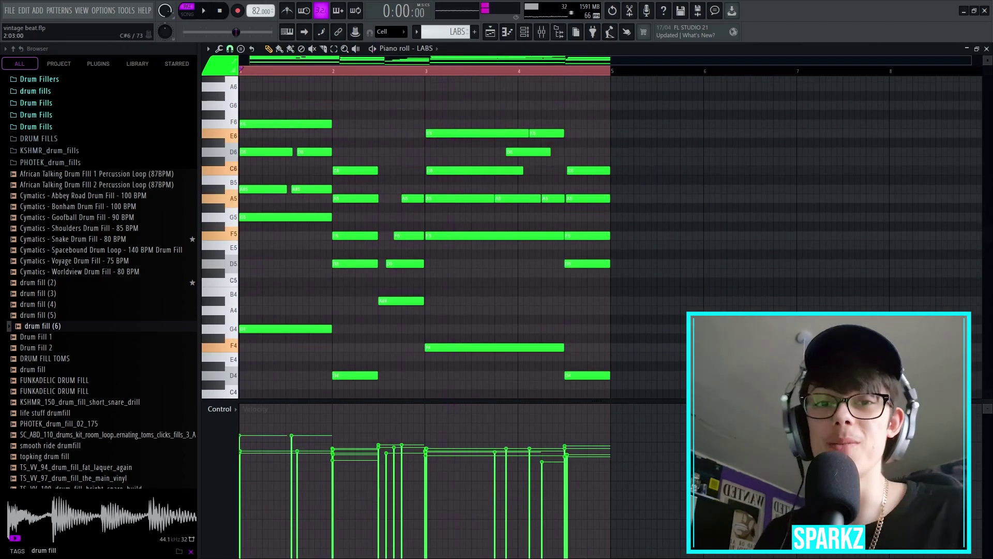
Play back the four-bar LABS chord progression and stop it.
key(space)
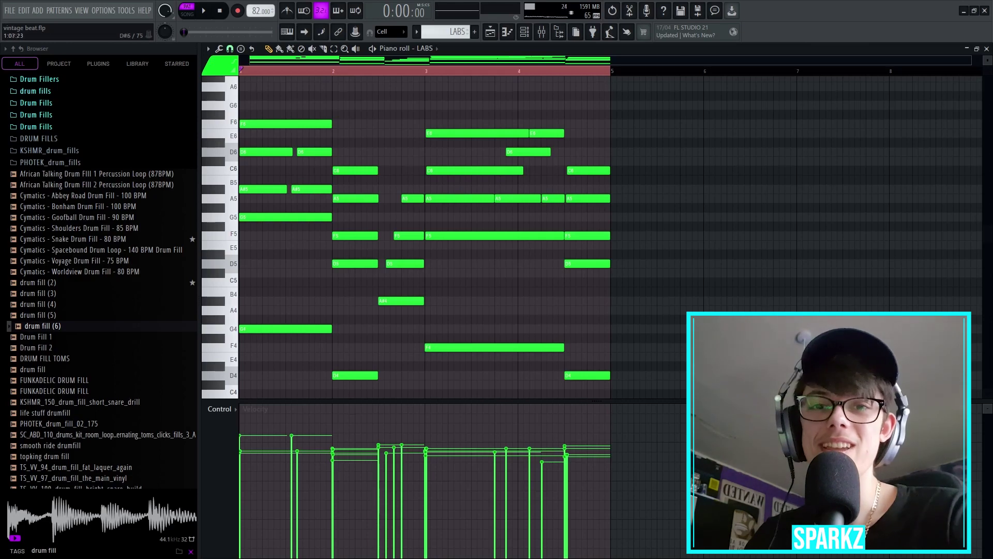
scroll(519, 155, up, 2)
scroll(520, 155, down, 2)
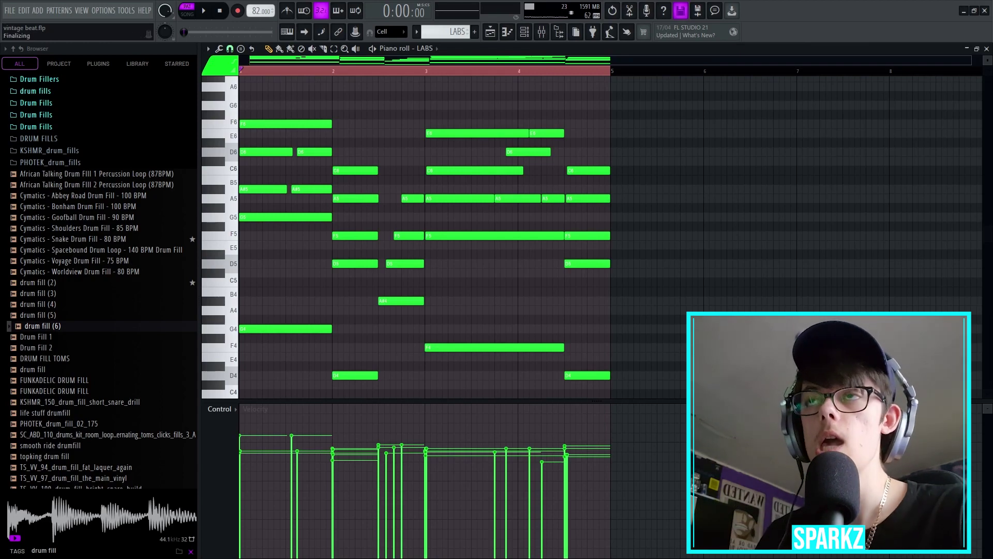
scroll(424, 233, down, 3)
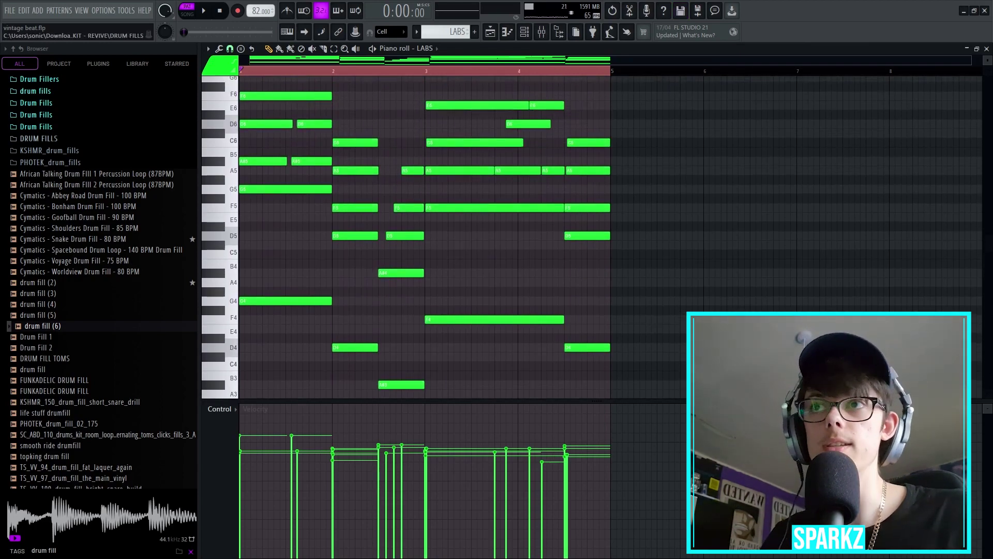
key(space)
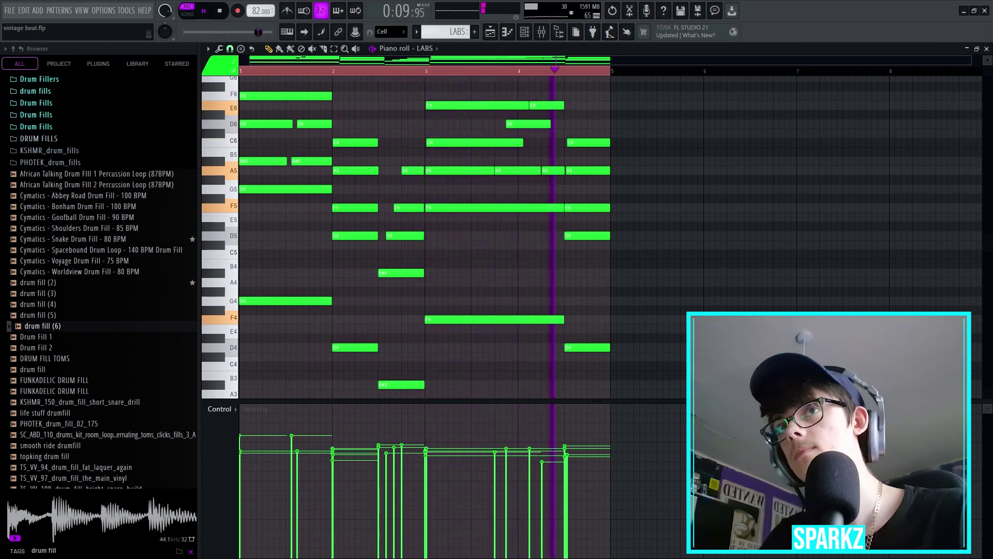
key(space)
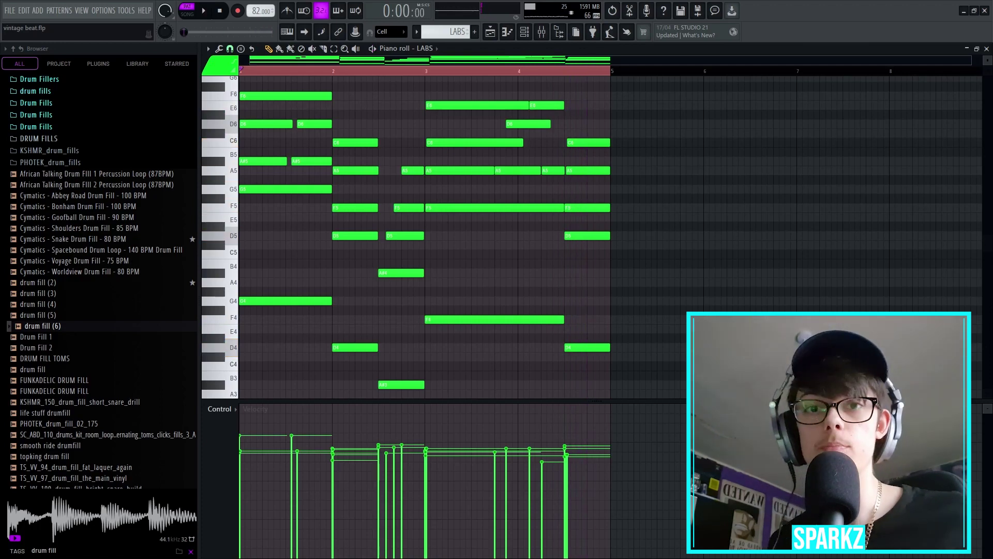
Select the low bass notes under the chords: G4, D4, A#3, F4 and the last D4.
scroll(297, 151, up, 2)
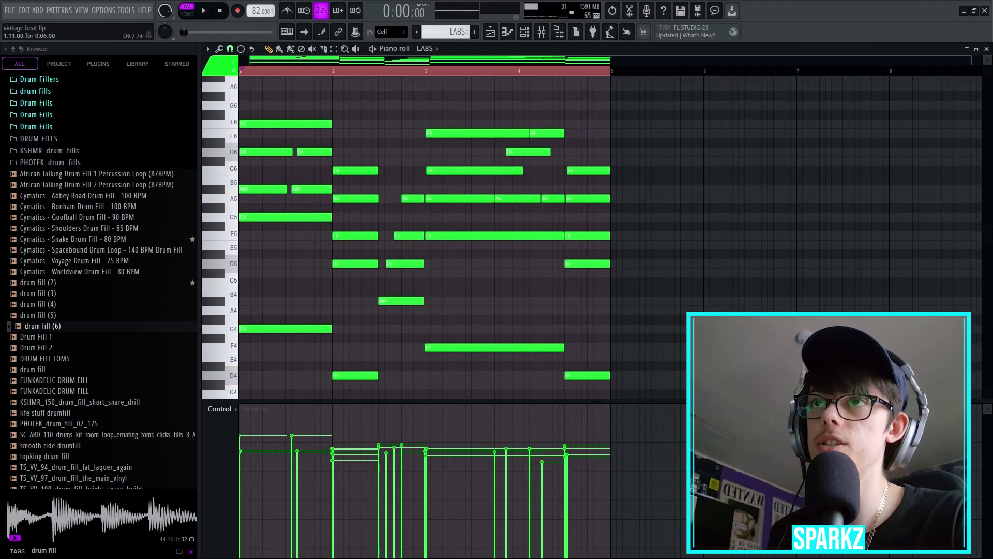
scroll(424, 235, down, 6)
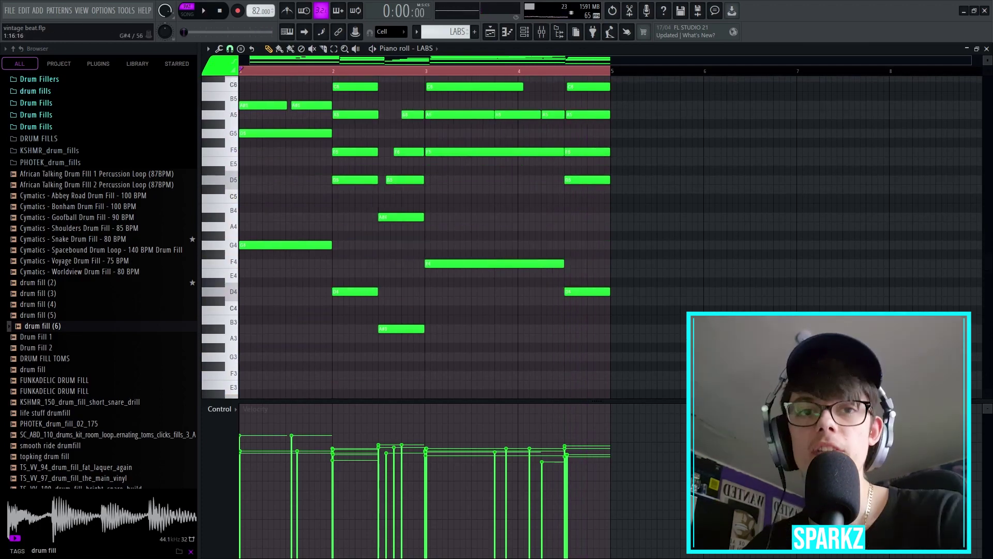
ctrl+shift+click(302, 245)
ctrl+shift+click(354, 291)
ctrl+shift+click(401, 329)
ctrl+click(440, 264)
ctrl+click(587, 292)
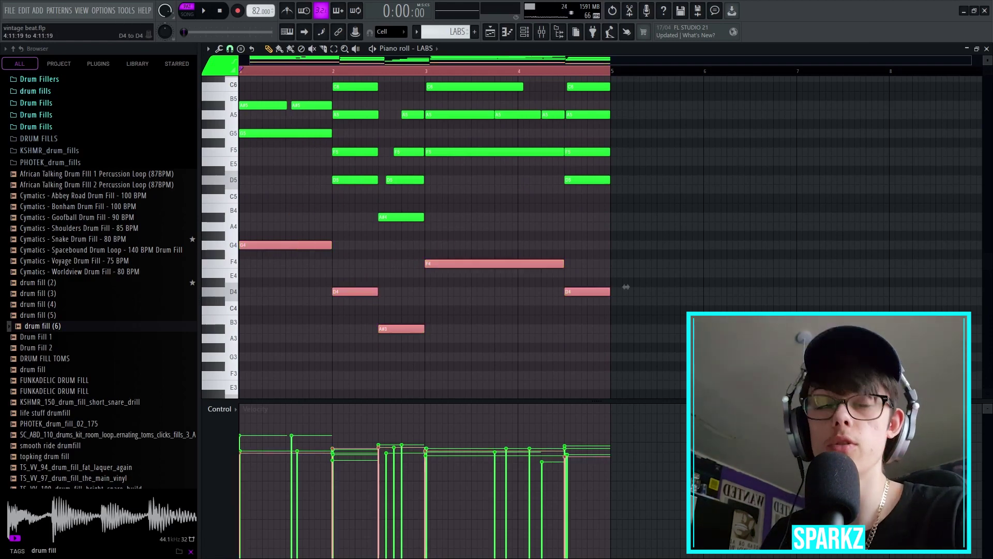
Highlight the G5 root in the first chord, and reselect the row of bass notes one octave below the roots.
scroll(626, 286, up, 6)
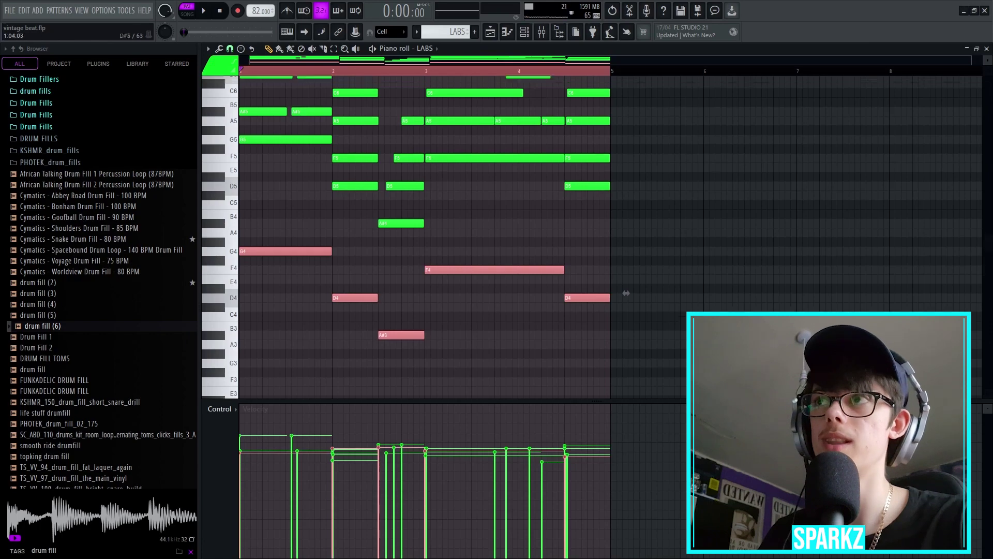
drag(250, 112, 268, 245)
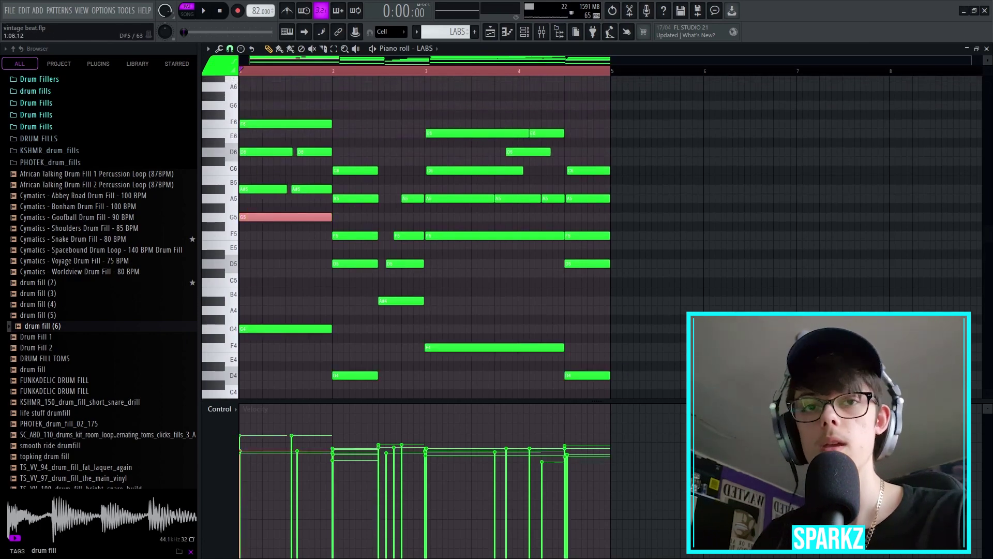
scroll(254, 217, down, 6)
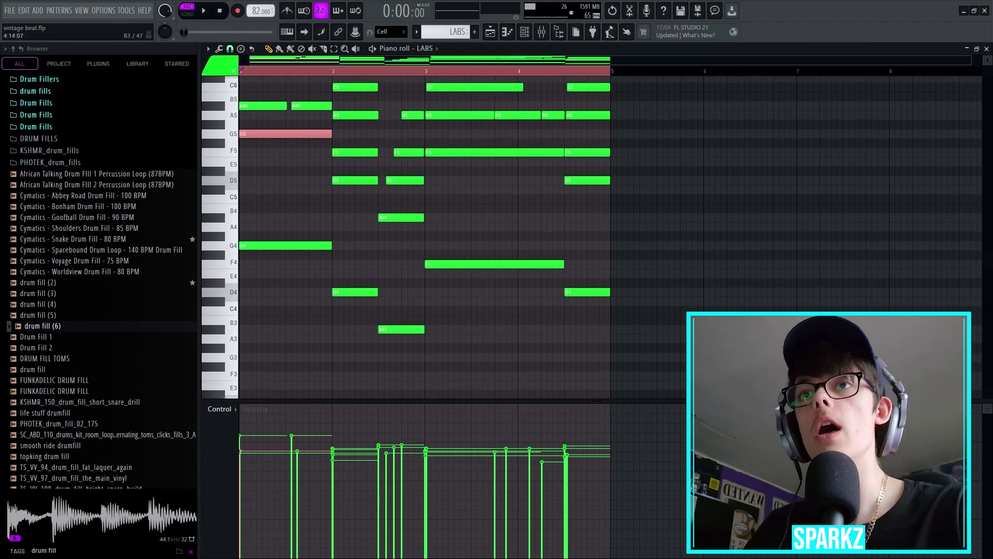
drag(253, 223, 607, 379)
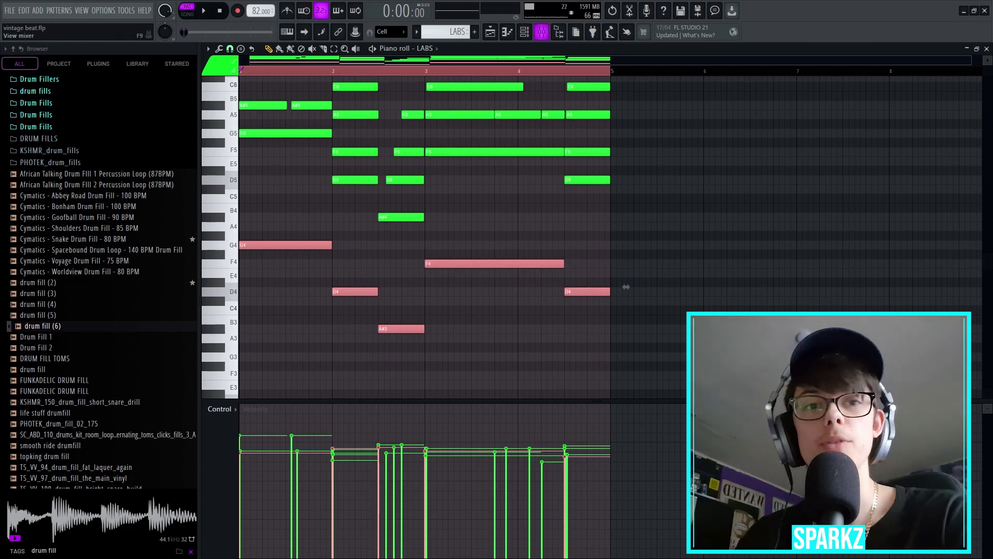
Inspect the Fruity parametric EQ 2 and Cymatics Origin settings on mixer Insert 1.
click(541, 31)
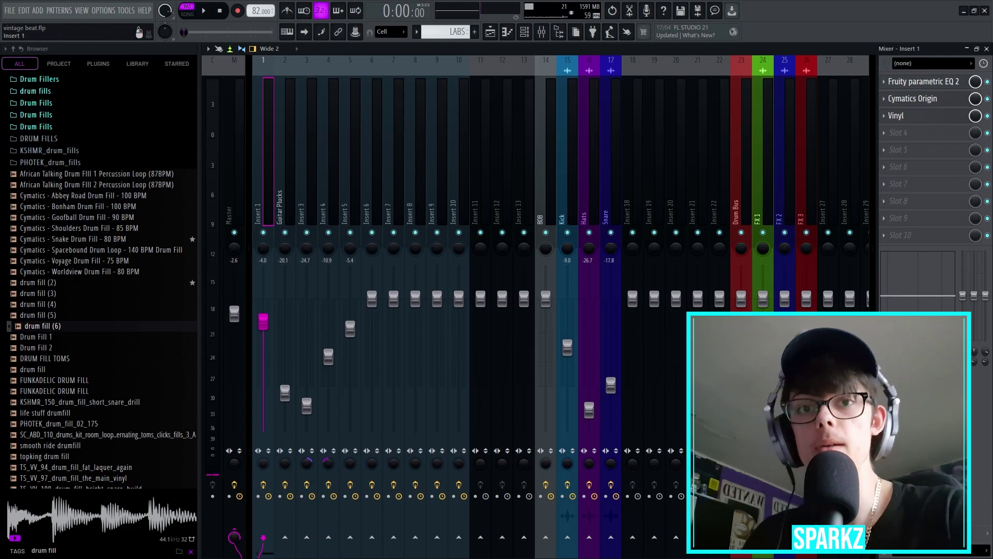
click(923, 81)
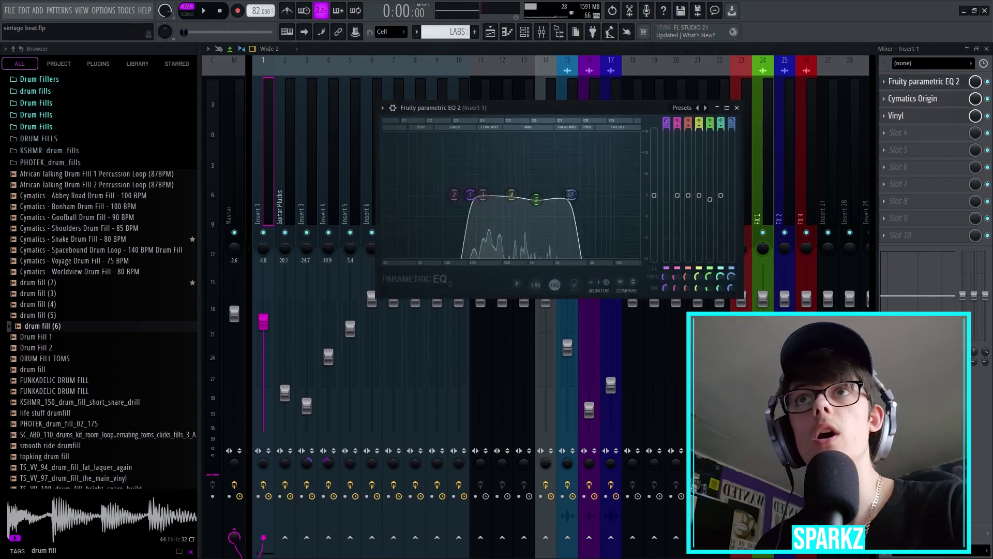
drag(571, 107, 584, 94)
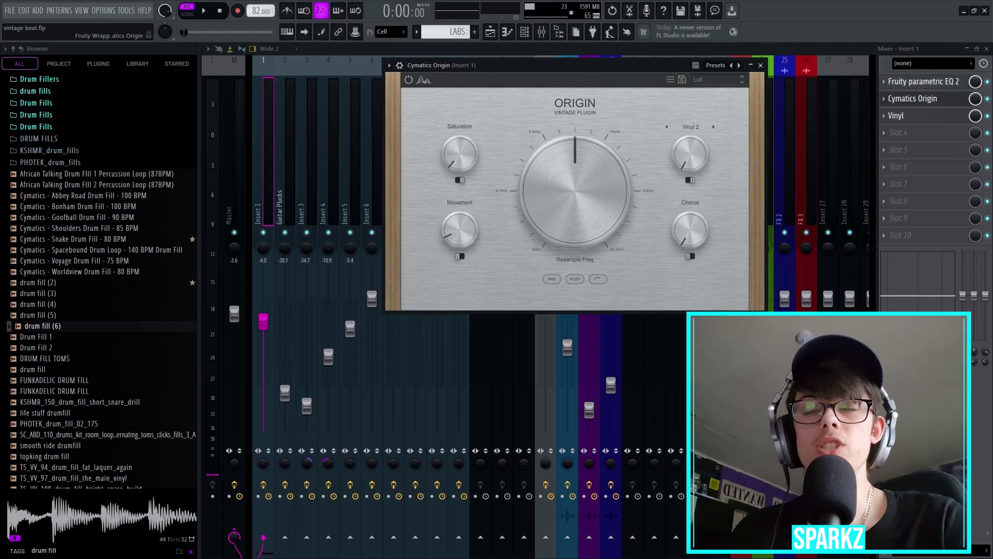
key(ctrl+s)
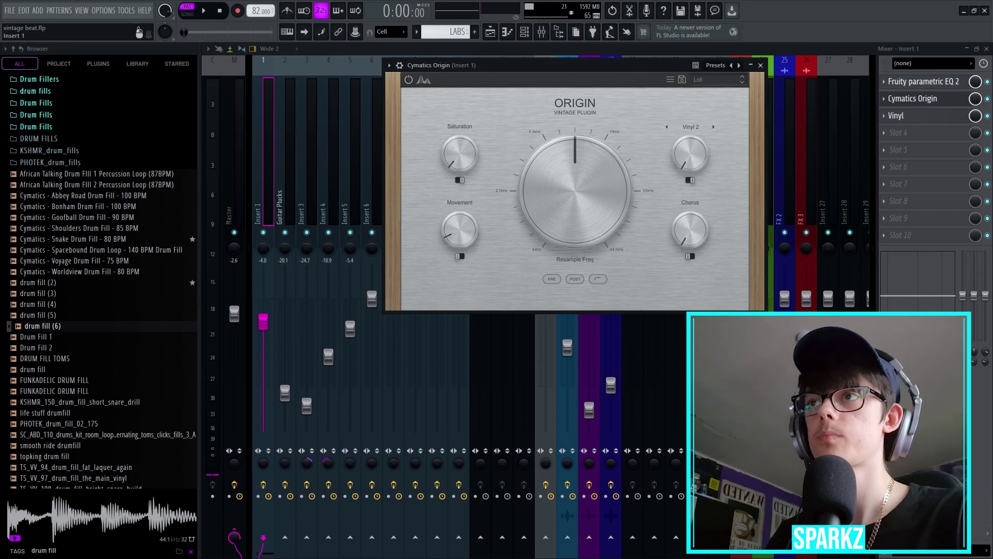
Disable the Vinyl effect on Insert 1 and play the melody without it.
key(Escape)
click(987, 116)
key(space)
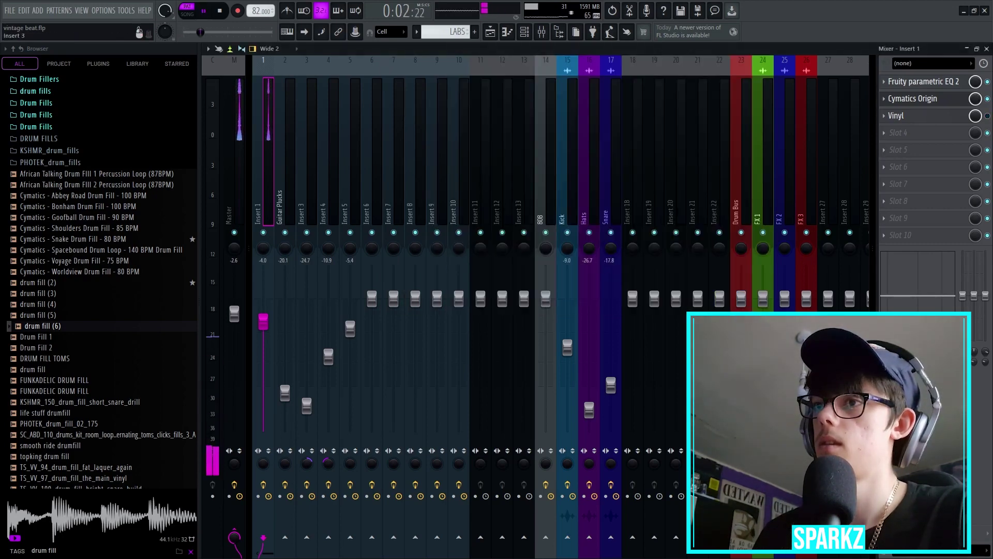
key(space)
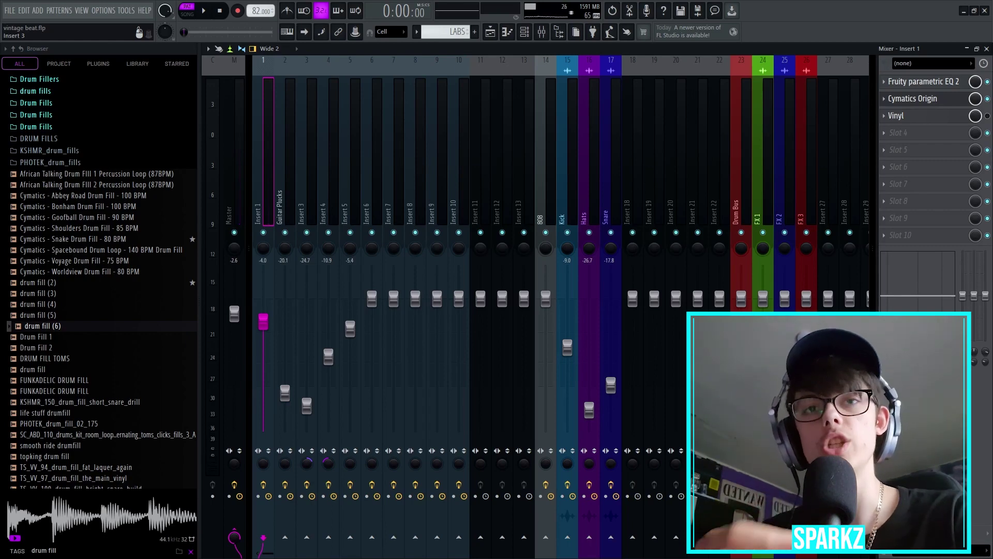
Review the Vinyl plugin's settings on Insert 1, close it, and play the melody with the effect enabled.
click(910, 116)
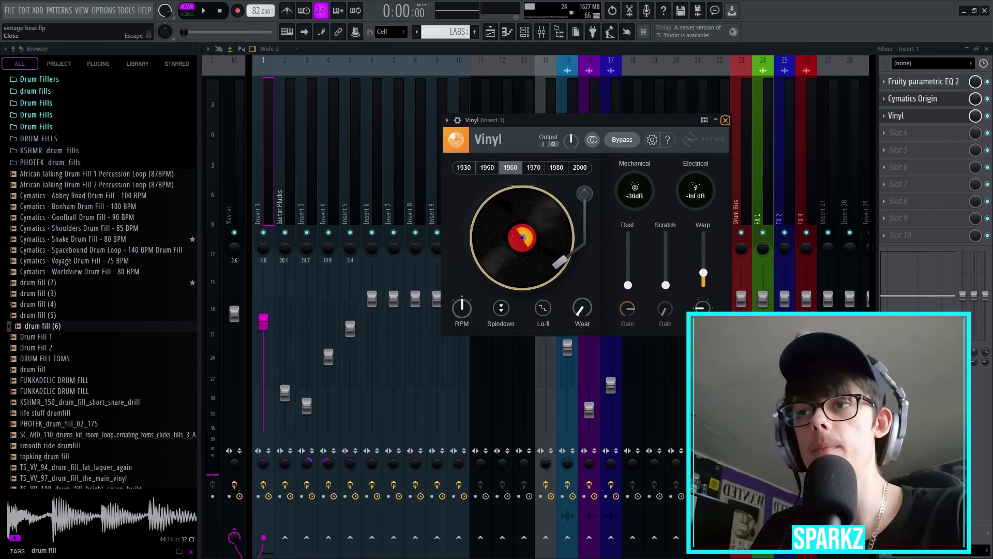
click(725, 120)
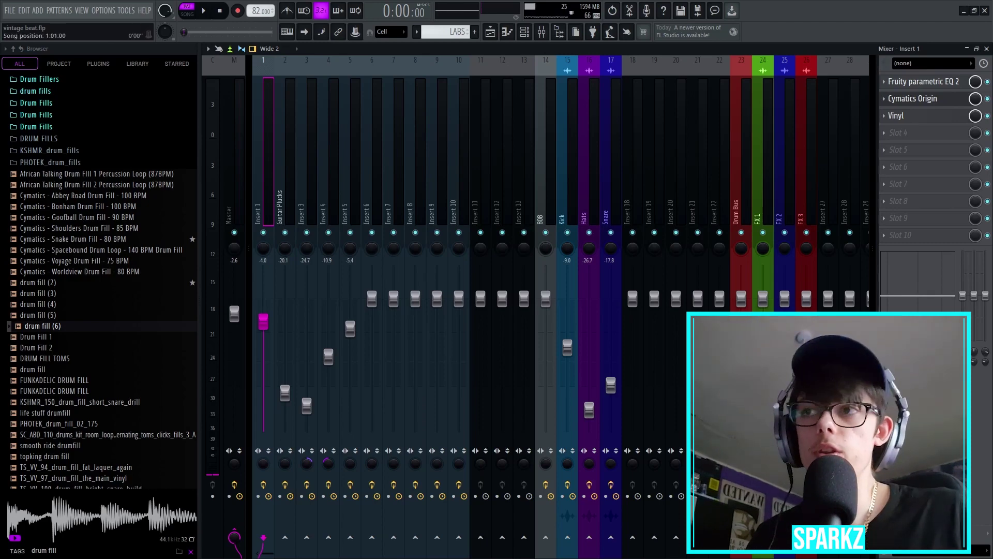
key(space)
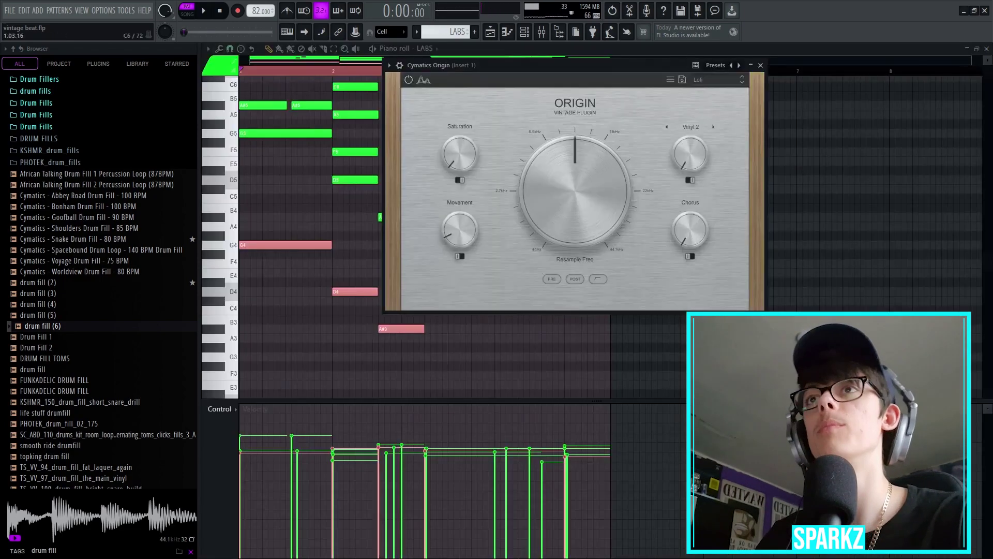
Close the Cymatics Origin effect and the LABS piano roll to return to the playlist.
click(760, 65)
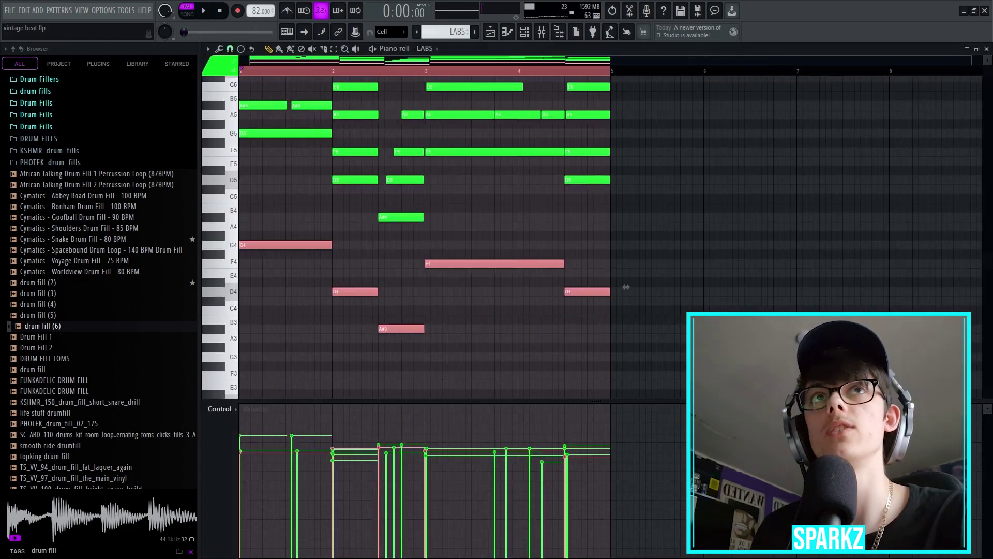
click(986, 49)
scroll(311, 110, up, 4)
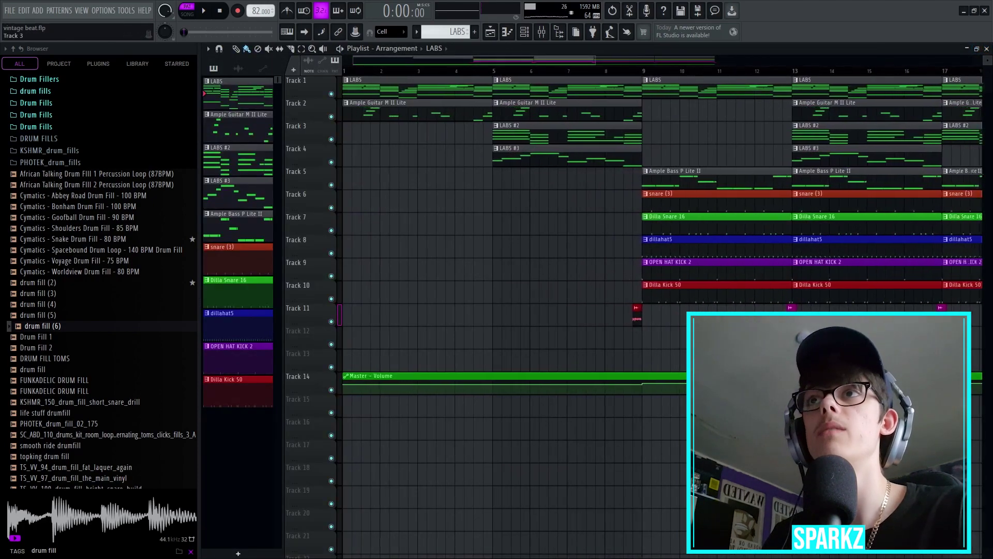
Inspect the Ample Guitar M II Lite instrument from the channel rack and close its window.
key(F6)
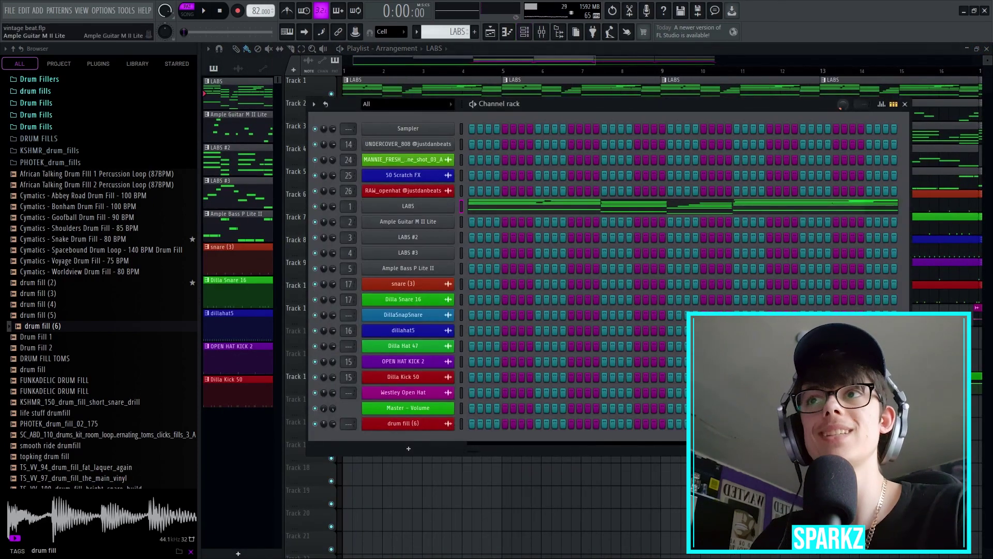
click(408, 222)
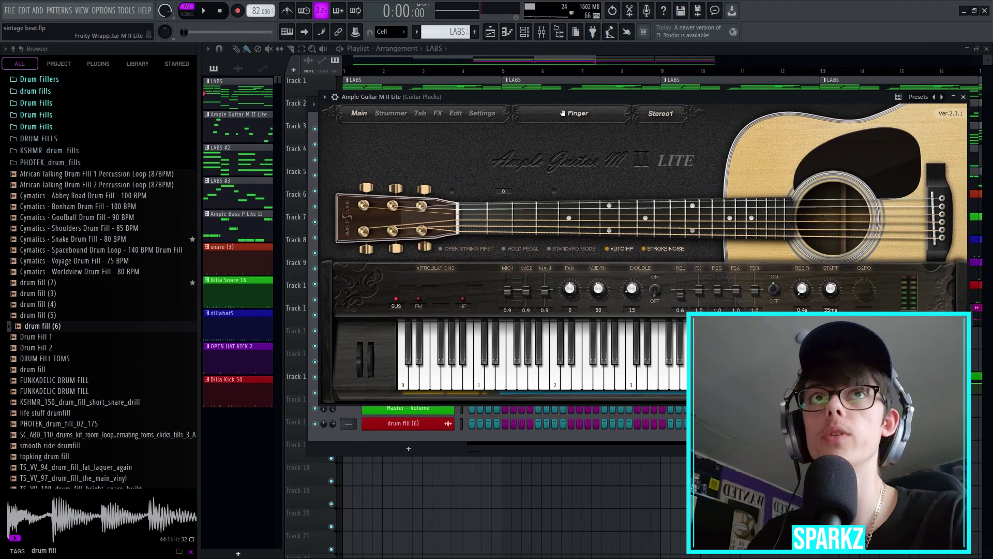
key(Escape)
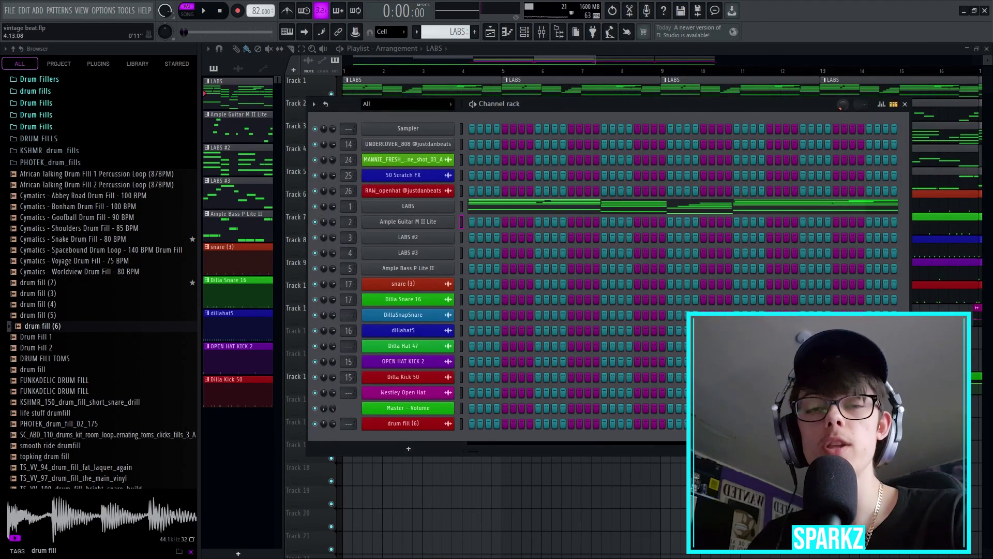
Review the first Fruity parametric EQ 2, Fruity Compressor and Fruity Reeverb 2 settings on the Guitar Plucks mixer track.
key(F9)
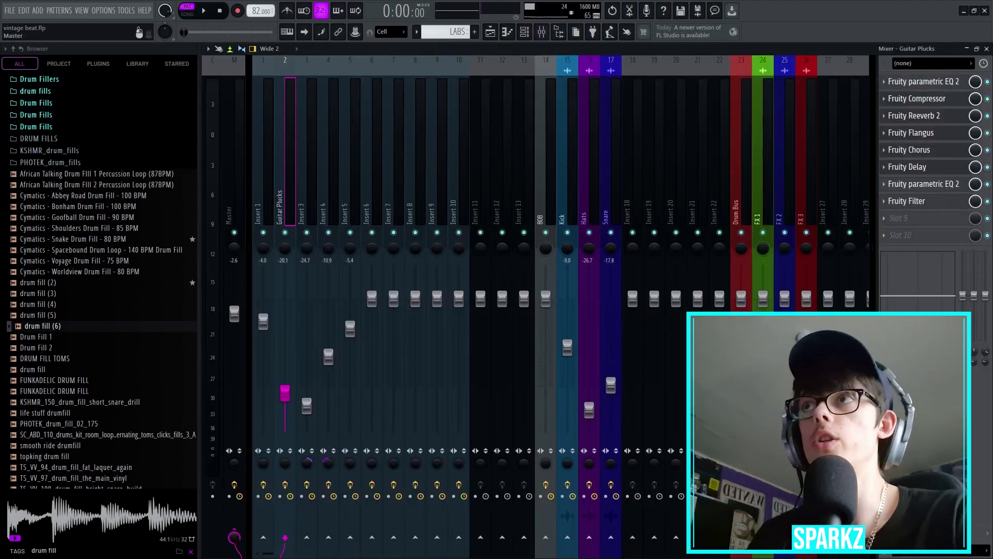
click(208, 48)
click(255, 199)
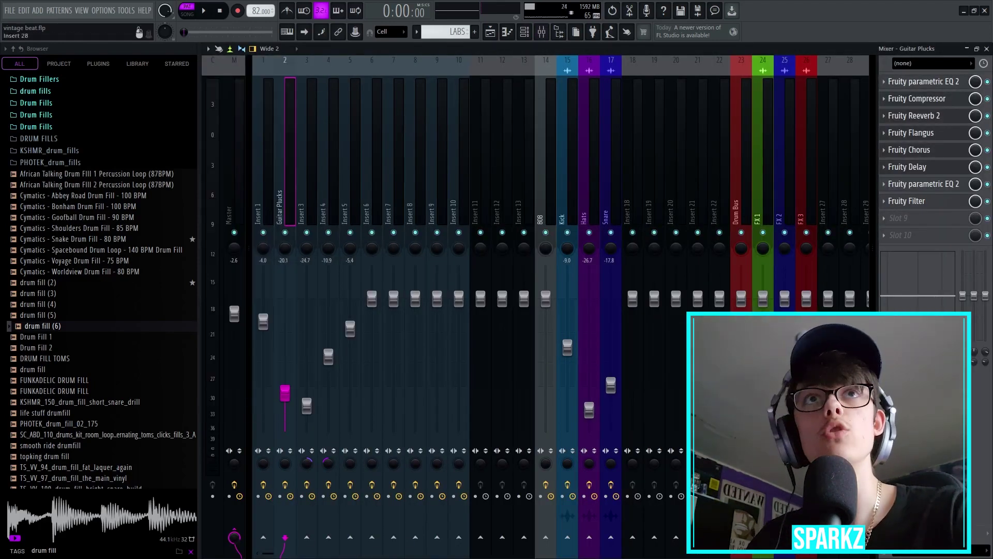
click(923, 81)
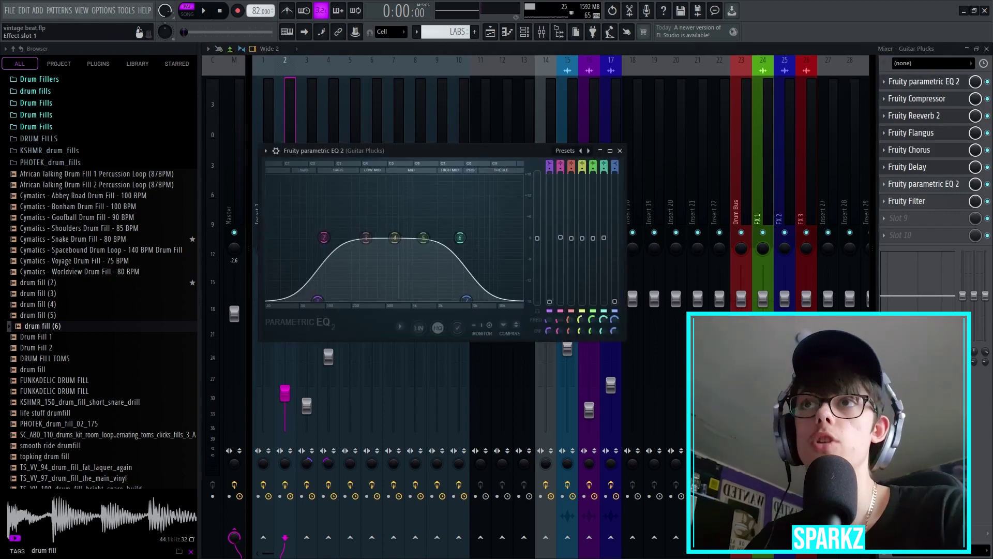
key(Escape)
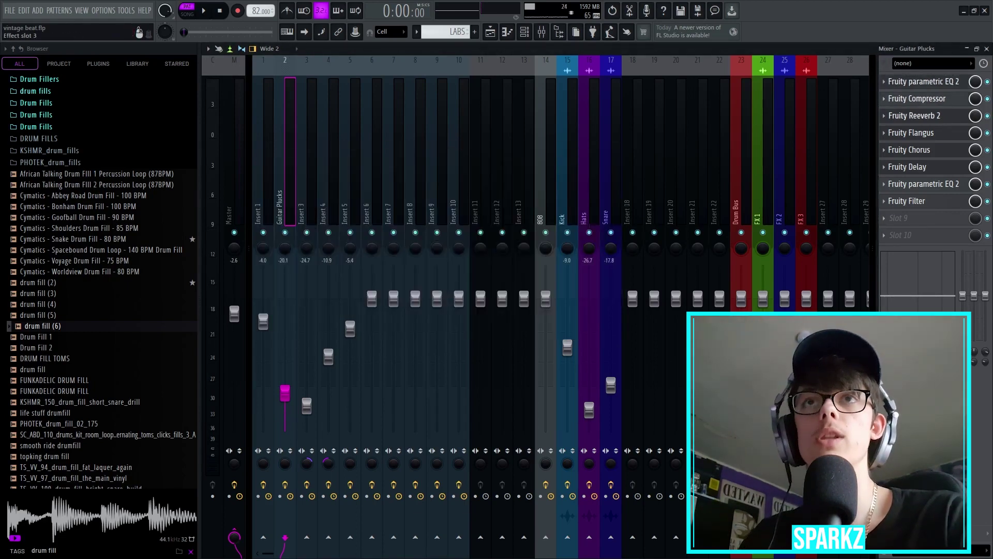
click(917, 99)
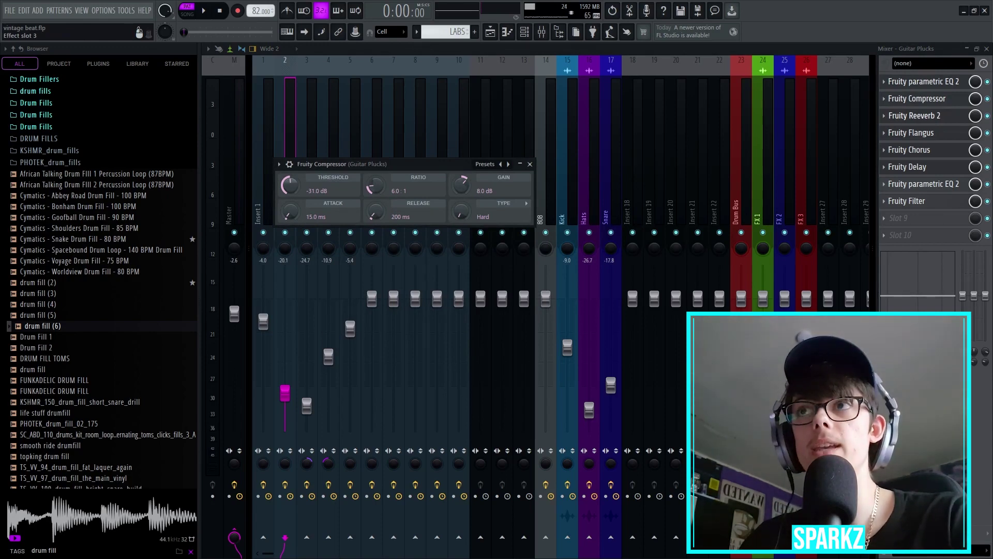
click(923, 115)
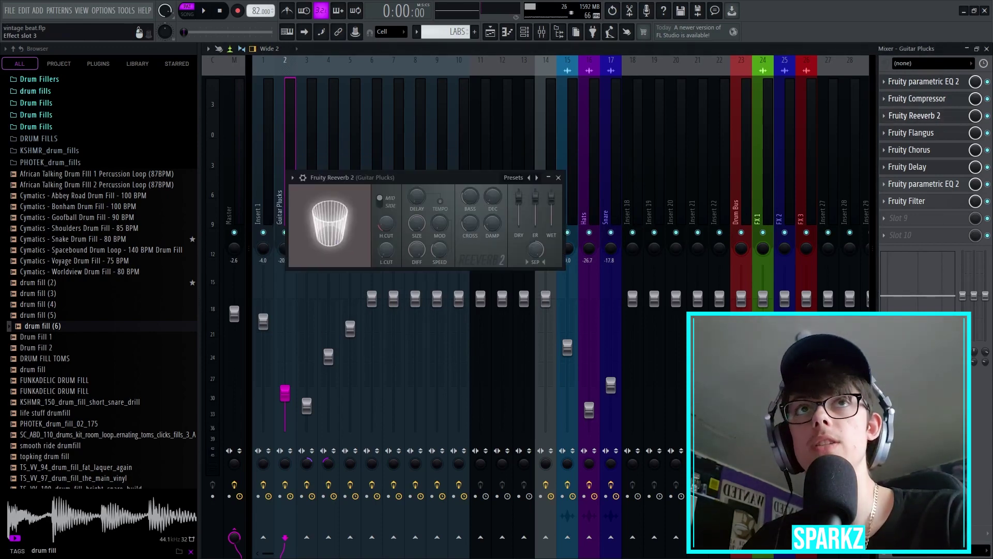
Review the Fruity Flangus, Chorus, Delay, second parametric EQ 2 and Filter on the Guitar Plucks mixer track.
click(924, 133)
click(918, 132)
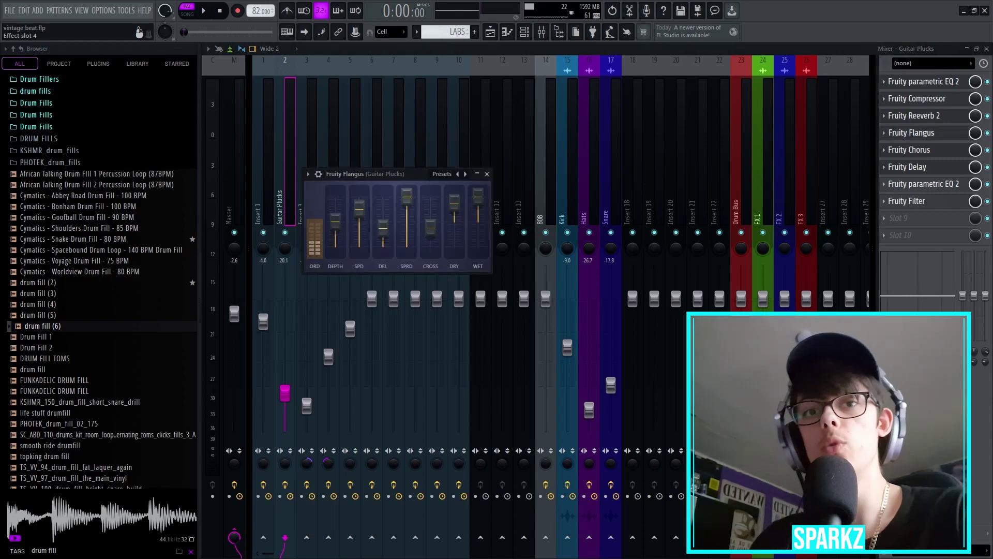
click(923, 149)
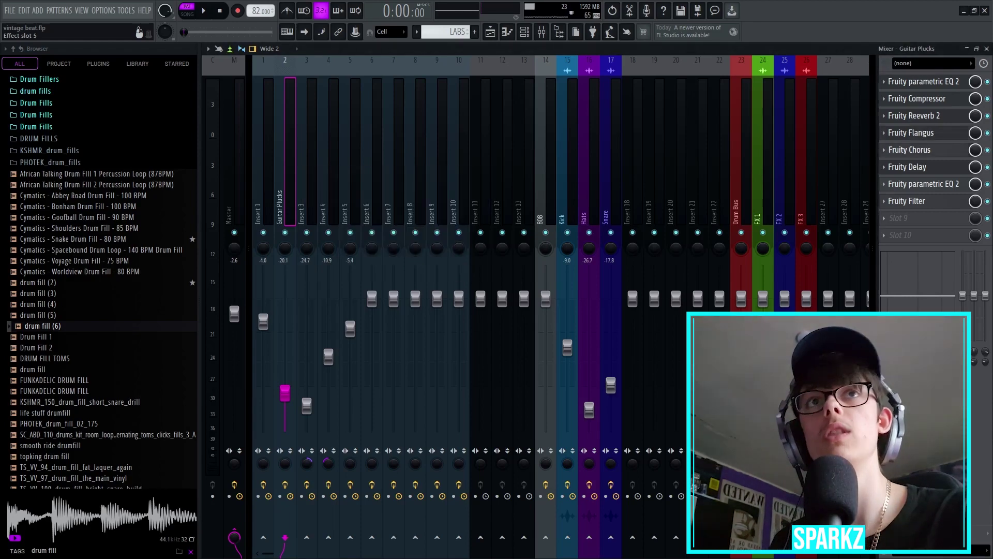
click(924, 167)
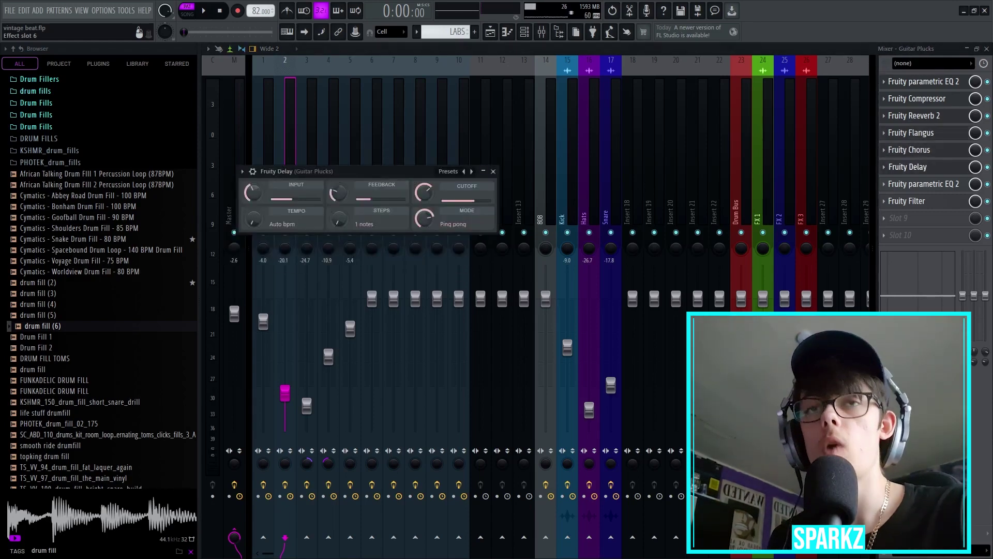
click(924, 183)
click(923, 200)
click(503, 137)
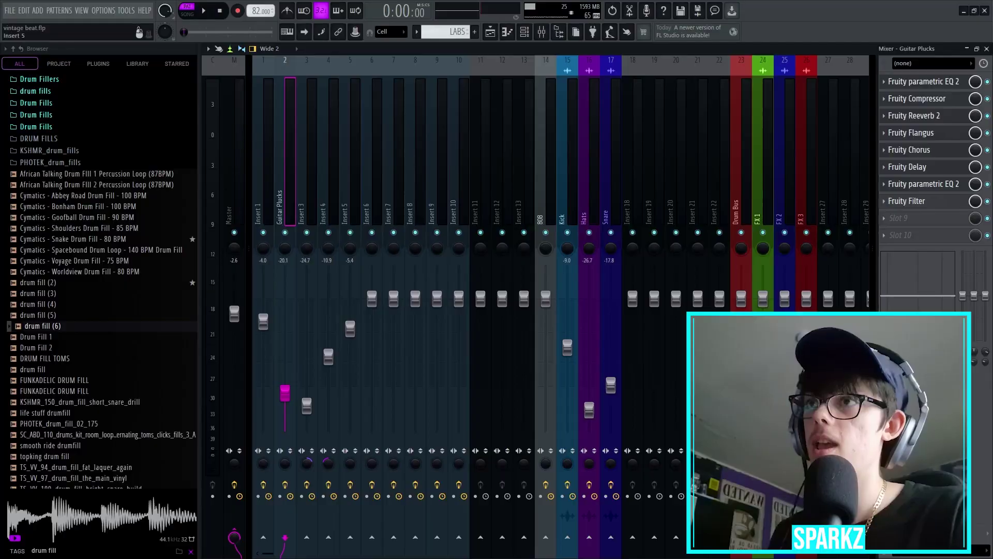
Leave the mixer and channel rack, return to the playlist and switch playback to song mode.
click(307, 206)
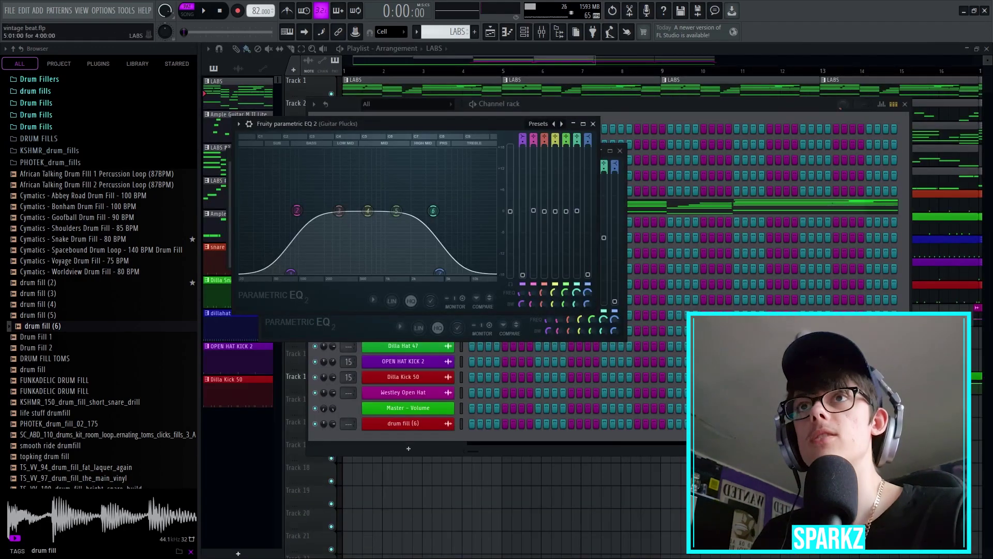
key(F6)
key(F5)
key(l)
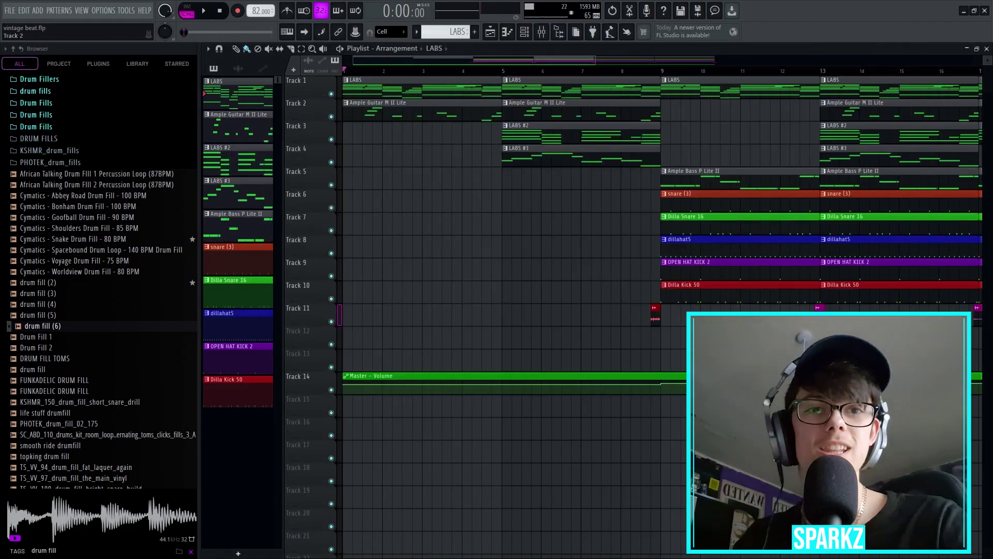
Mute the LABS melody on Track 1 and play the guitar plucks without it.
click(331, 94)
key(space)
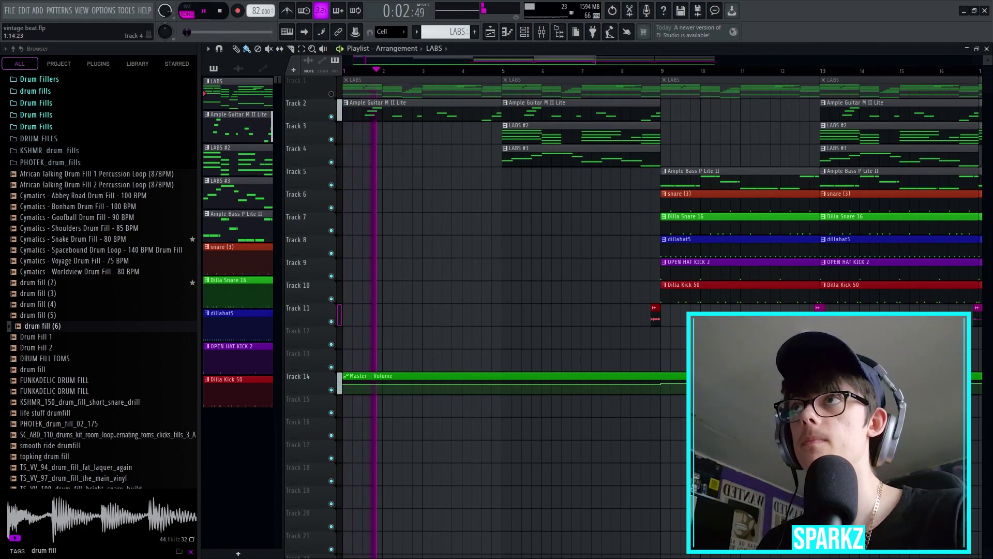
key(space)
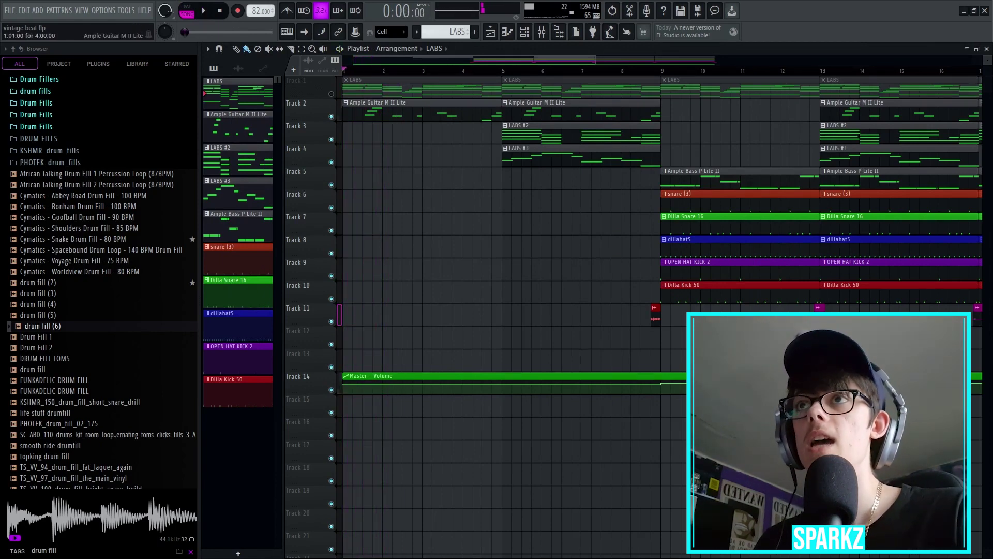
Compare the guitar notes with the LABS chords by selecting the rising chord notes D5, F5 and A5 before bar 3.
double_click(417, 111)
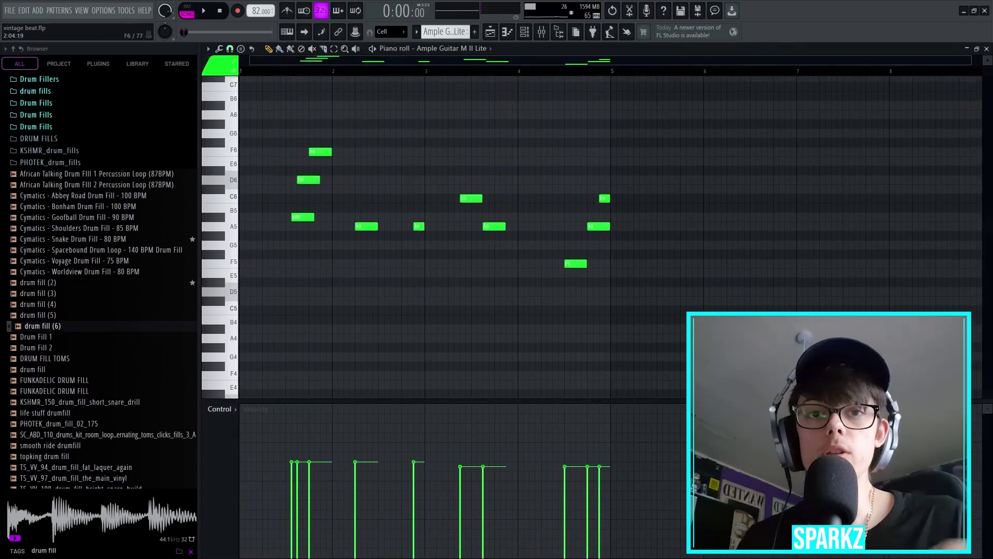
key(F7)
double_click(575, 133)
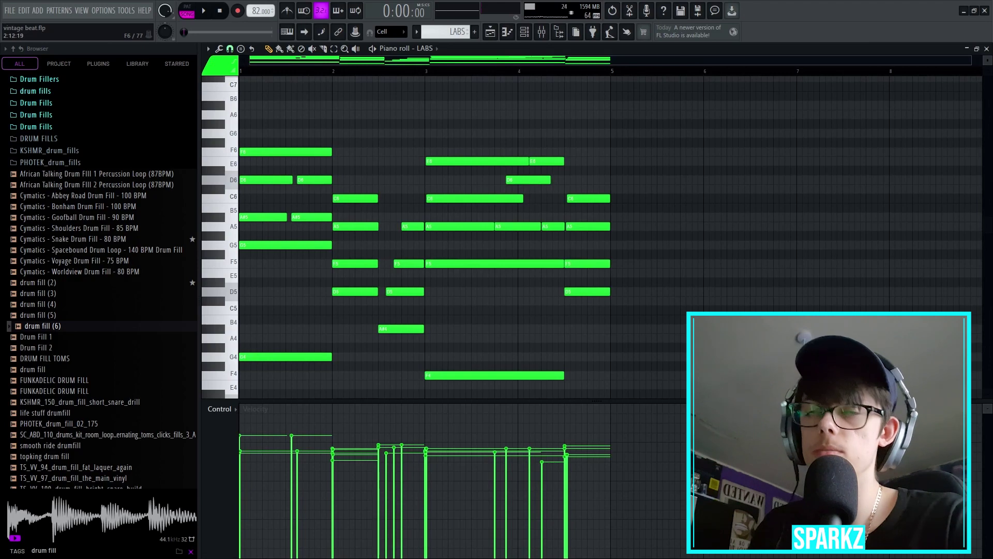
drag(418, 218, 406, 301)
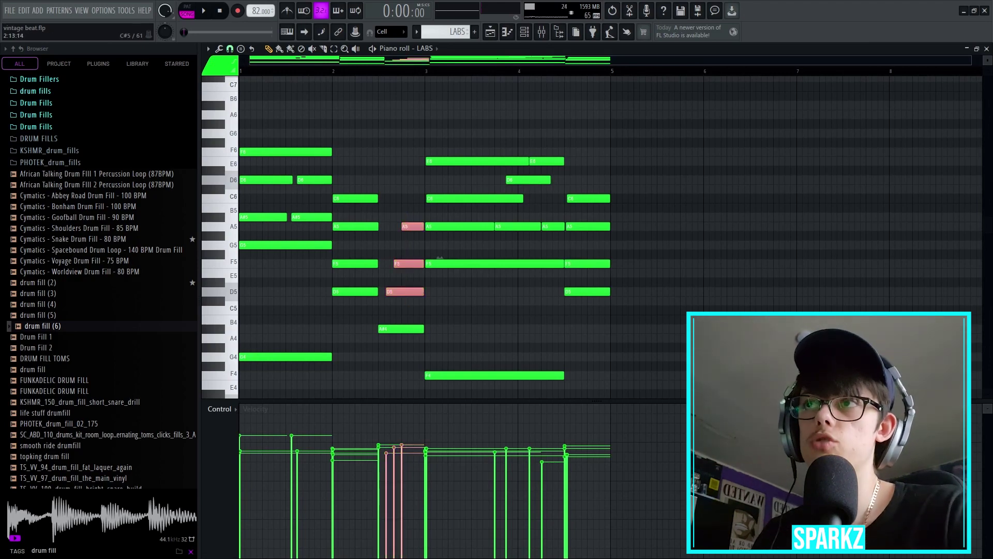
drag(323, 176, 305, 222)
key(F7)
Reopen the Ample Guitar M II Lite notes and select the C6 note in bar 3.
double_click(455, 100)
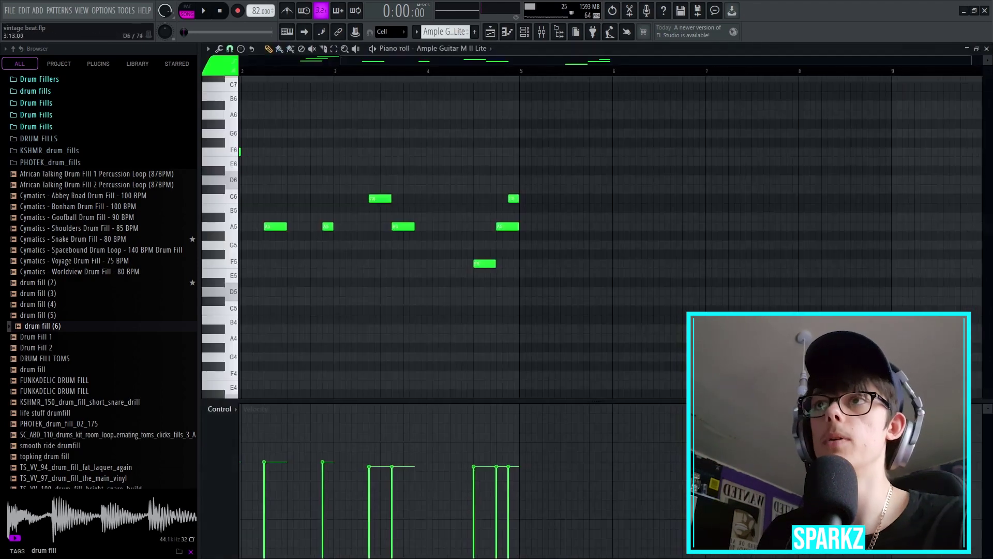
drag(461, 180, 487, 227)
ctrl+click(487, 214)
click(469, 198)
right_click(473, 199)
scroll(460, 199, up, 5)
ctrl+click(466, 198)
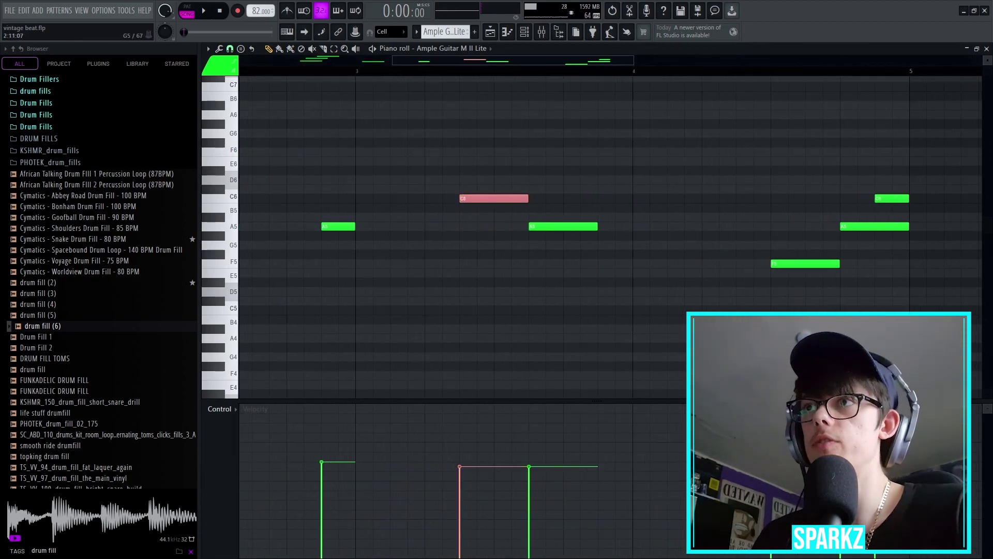
scroll(471, 199, down, 2)
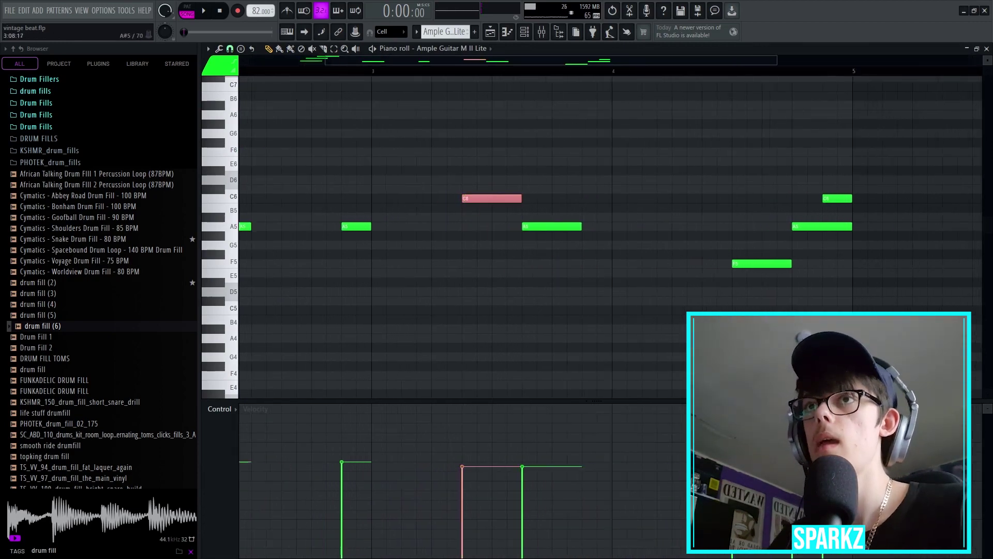
Unmute the LABS melody on Track 1 and play it together with the guitar from the start of the song.
key(F7)
drag(343, 70, 362, 70)
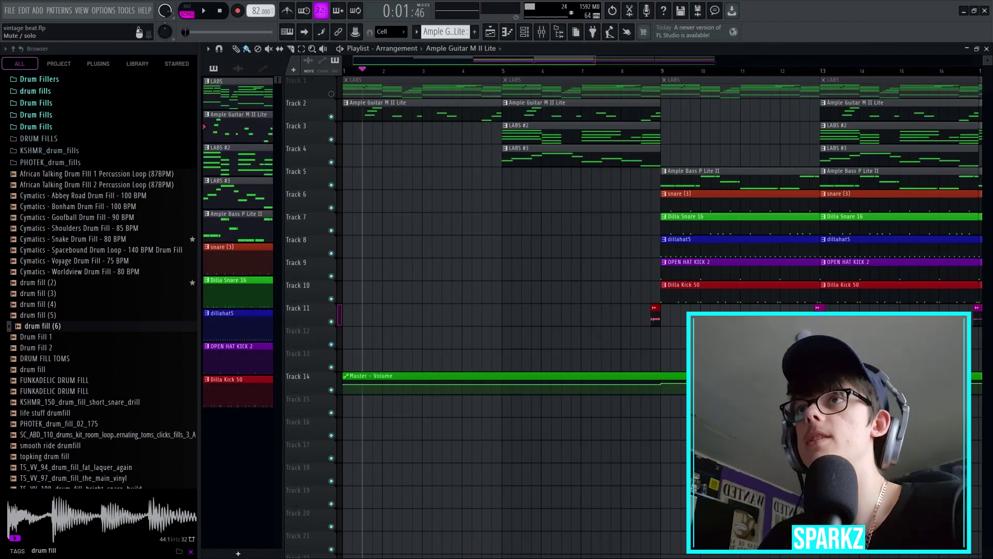
click(331, 94)
click(343, 70)
key(space)
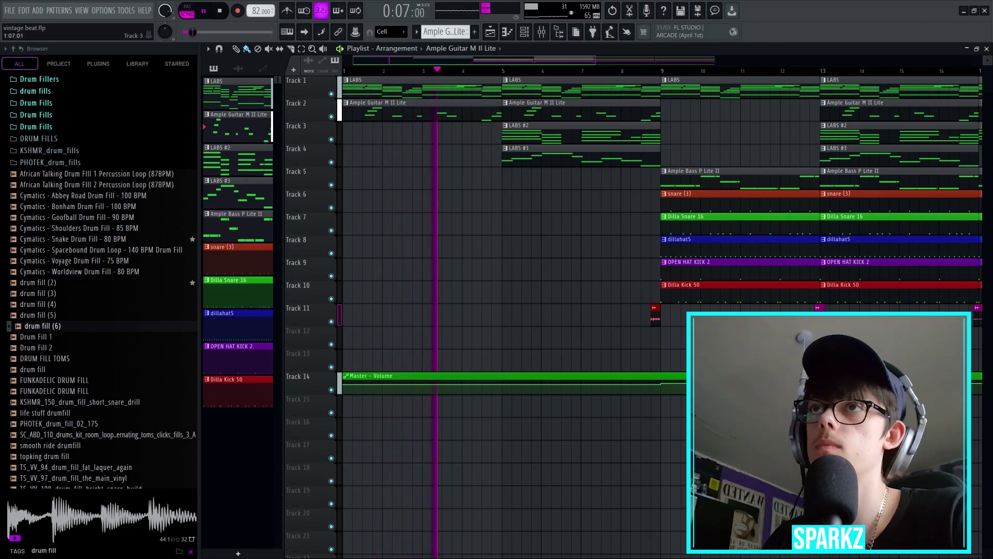
key(space)
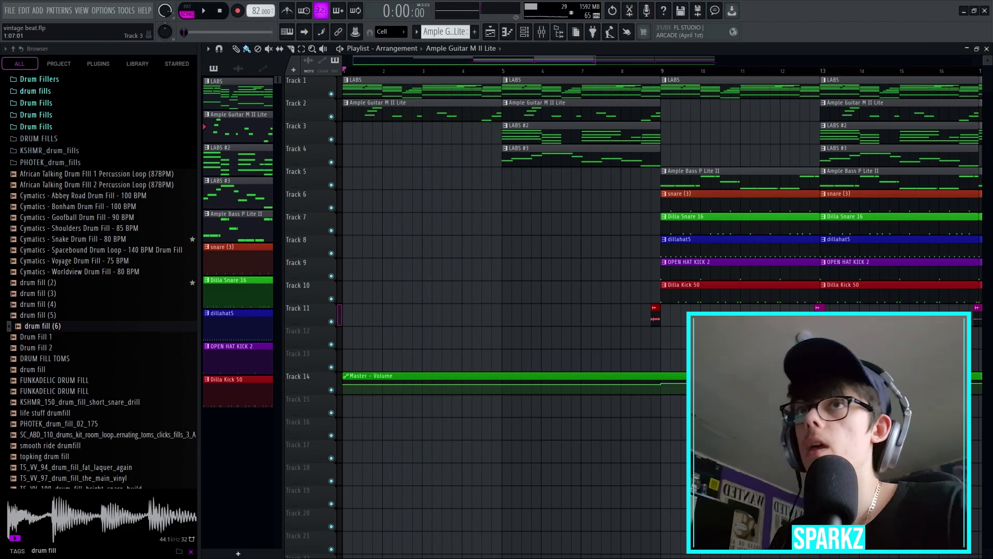
Inspect the Classic Synths: Dust Collector preset in the LABS #2 instrument's sound browser, and close the instrument and channel rack.
scroll(583, 135, down, 3)
key(F6)
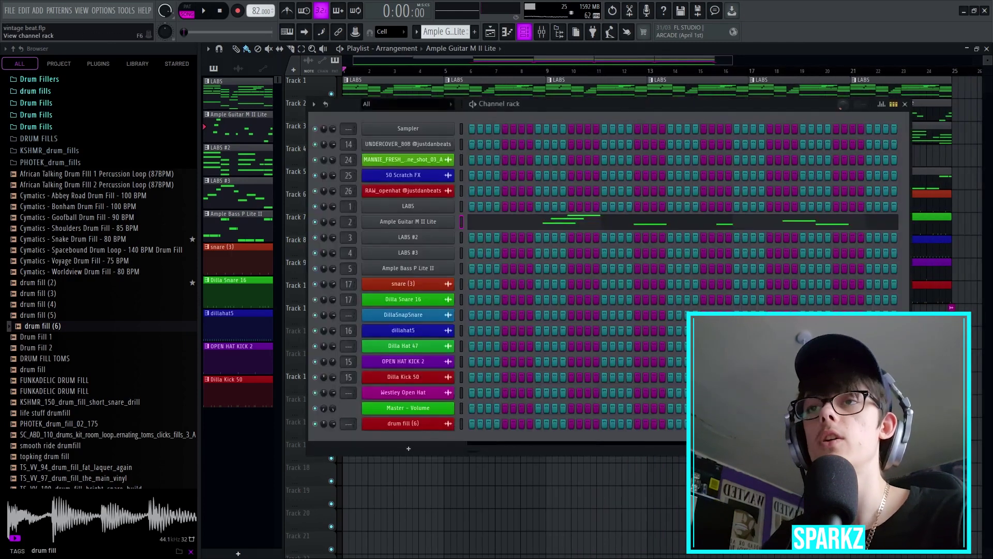
click(408, 236)
drag(394, 137, 418, 81)
click(408, 126)
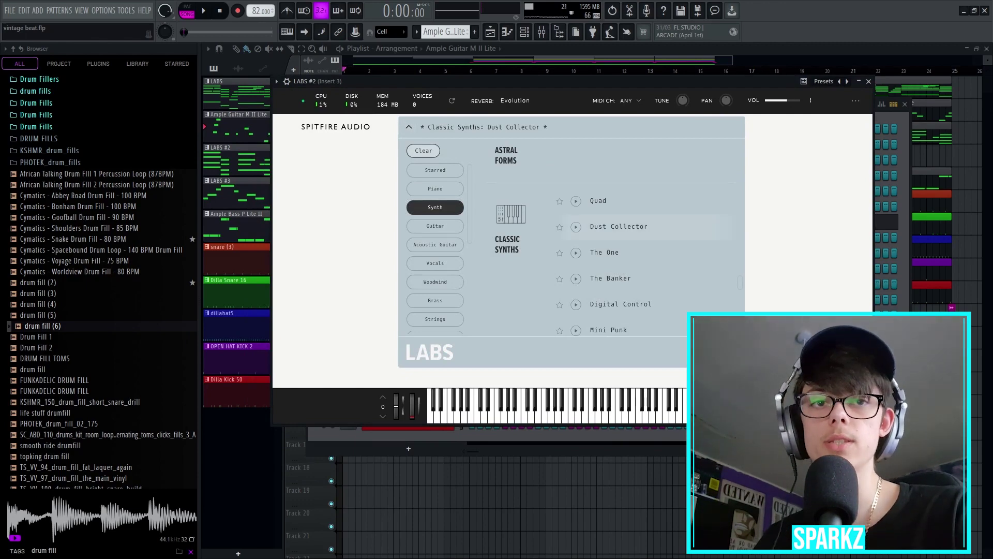
key(Escape)
key(Escape)
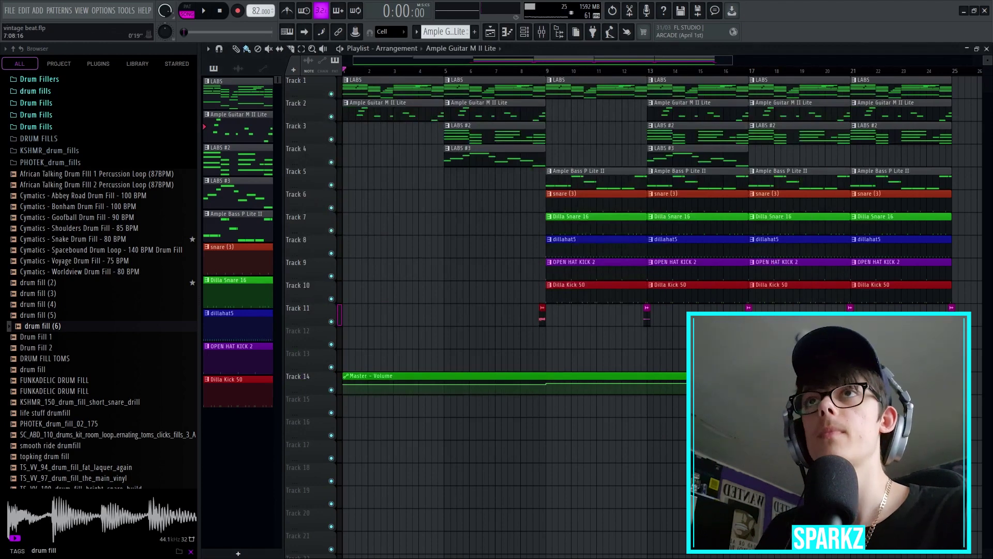
Select the playlist range from bar 5 to bar 9, solo Track 3 with the LABS #2 pattern, and check the channel rack.
drag(448, 71, 545, 71)
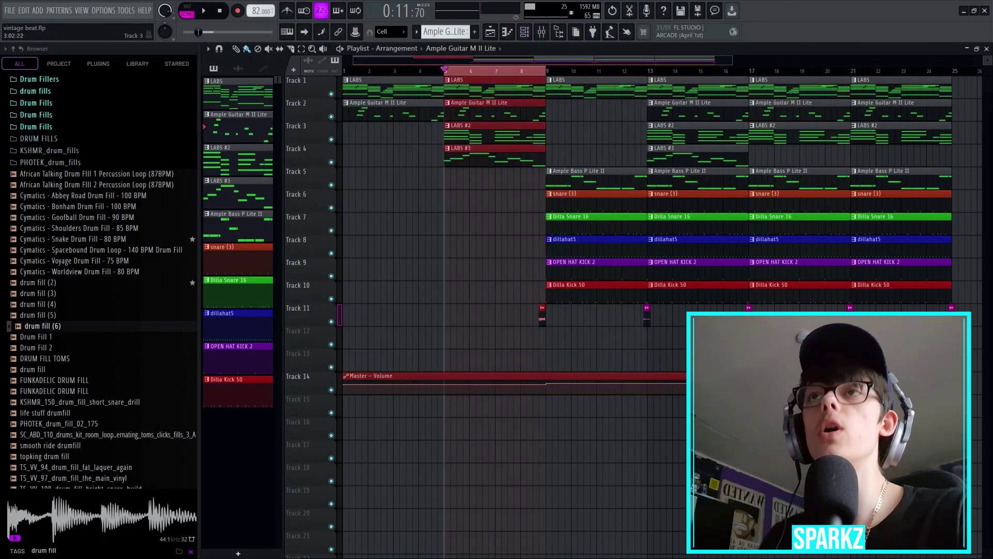
ctrl+click(331, 139)
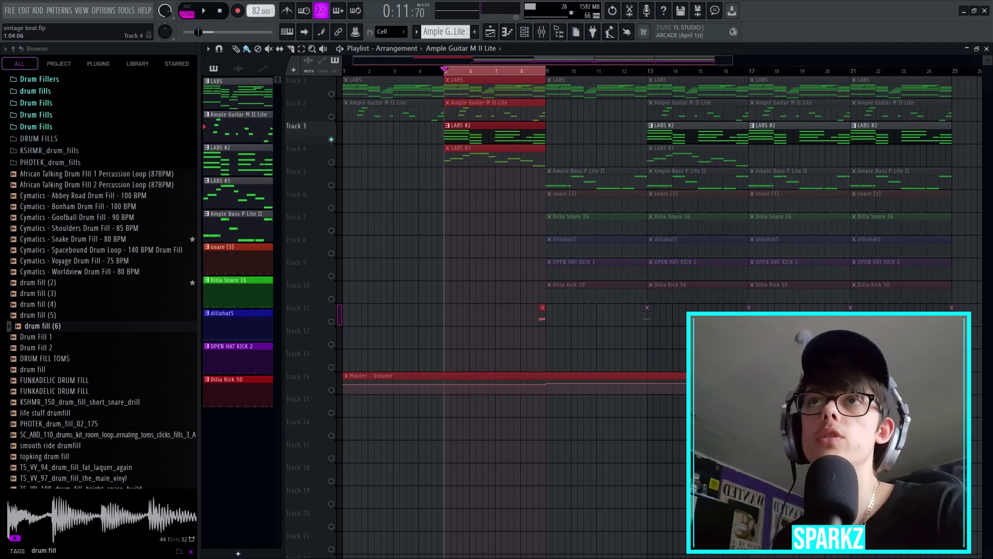
click(524, 31)
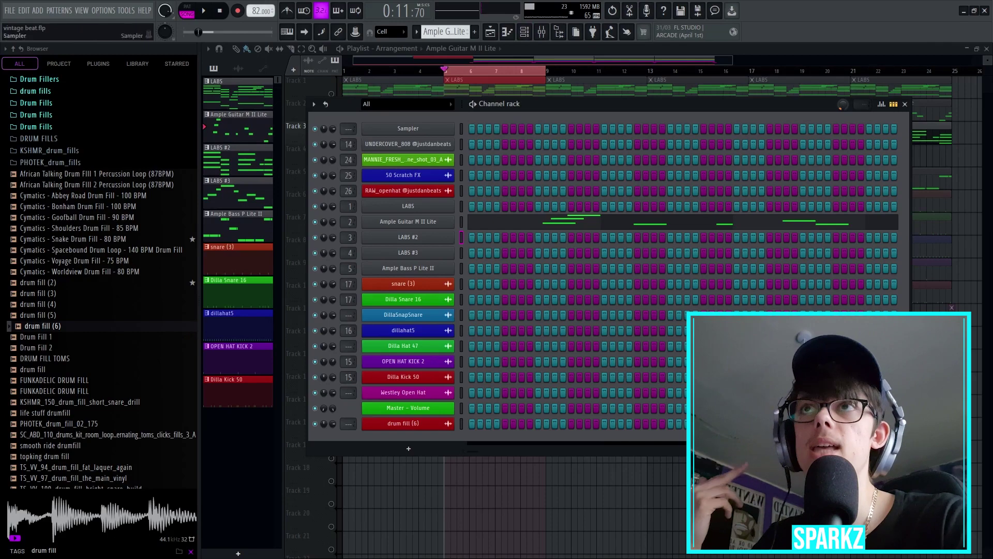
click(524, 32)
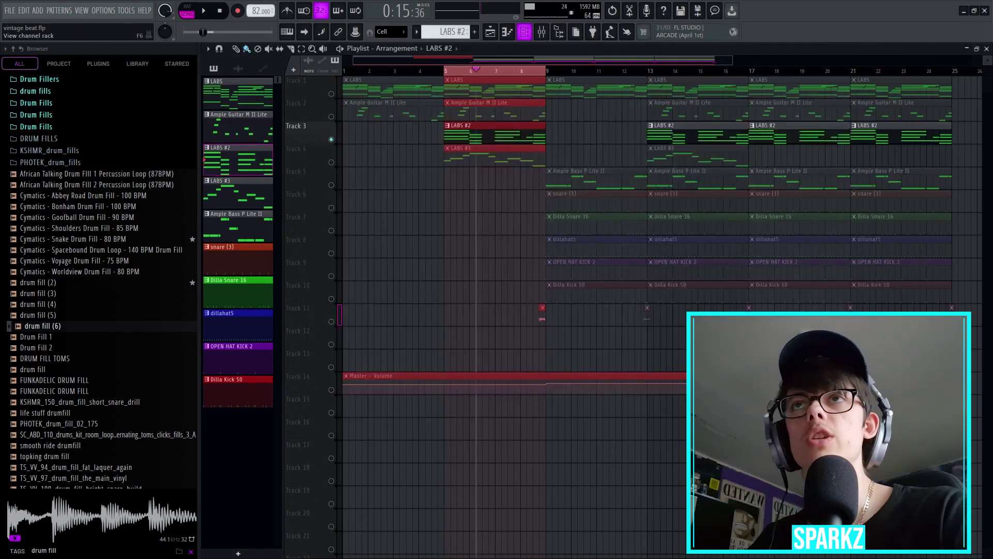
Open the mixer at Insert 3 and play the soloed LABS #2 synth twice.
click(524, 31)
click(541, 32)
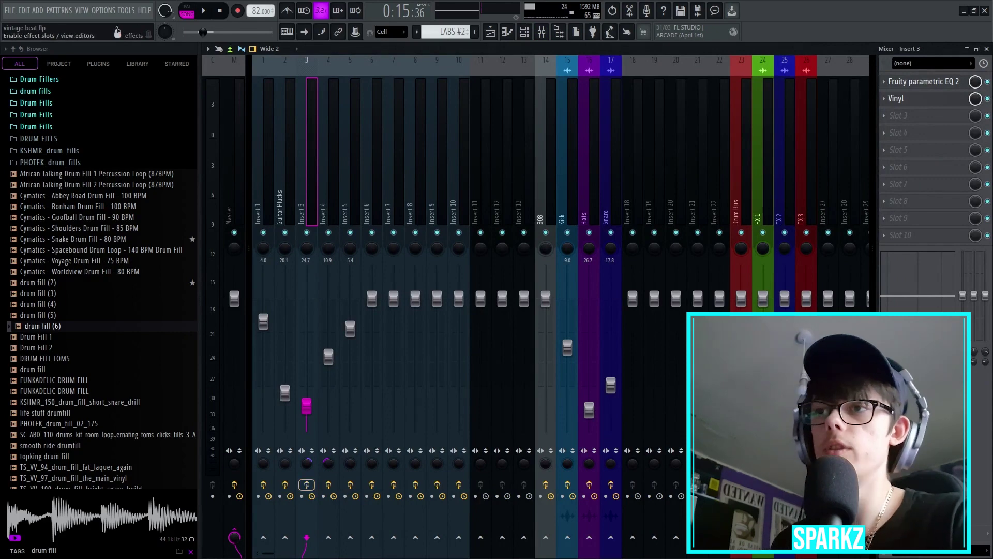
key(space)
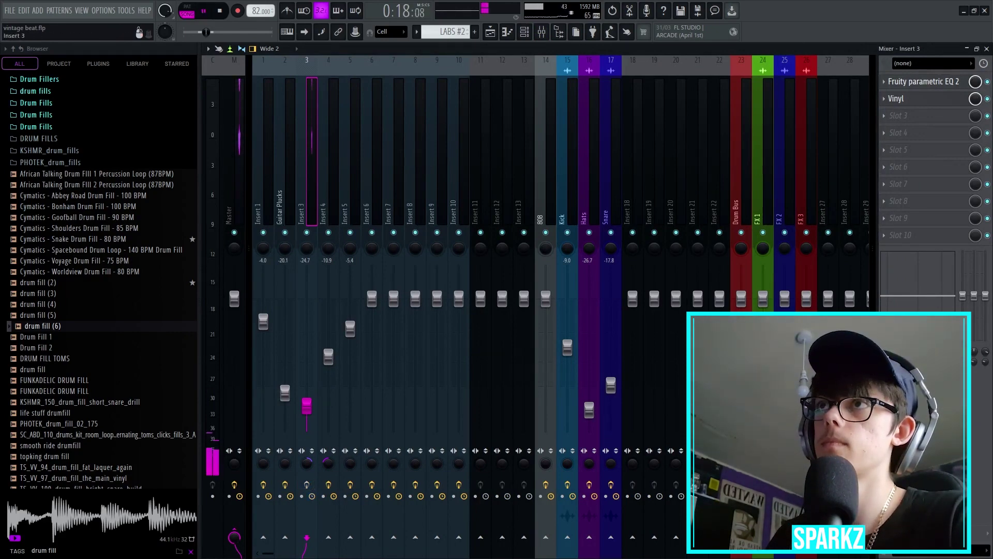
key(space)
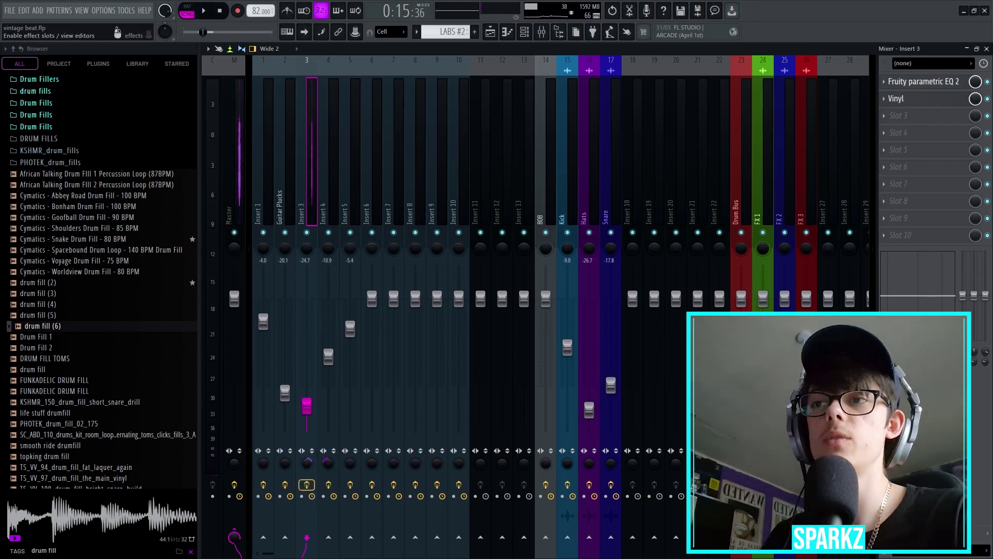
key(space)
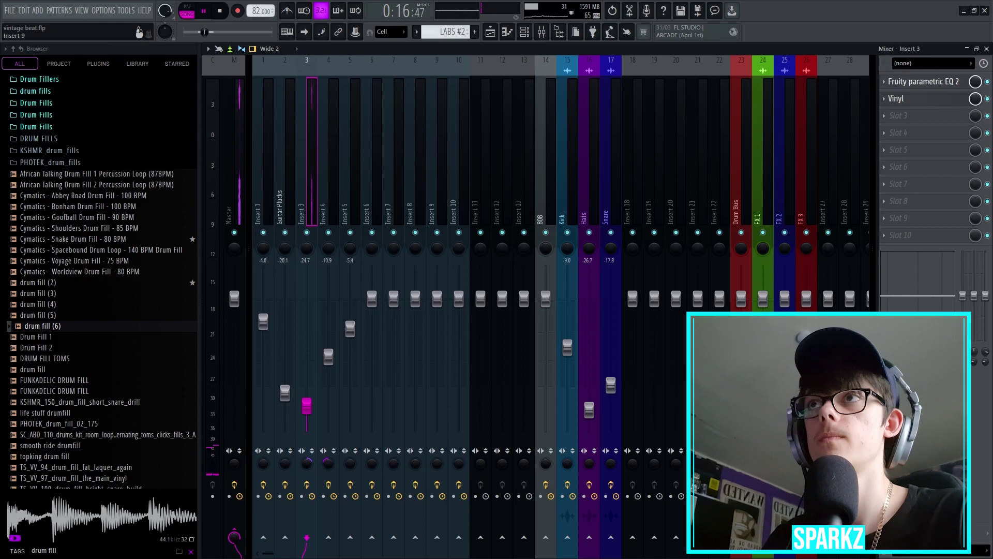
key(space)
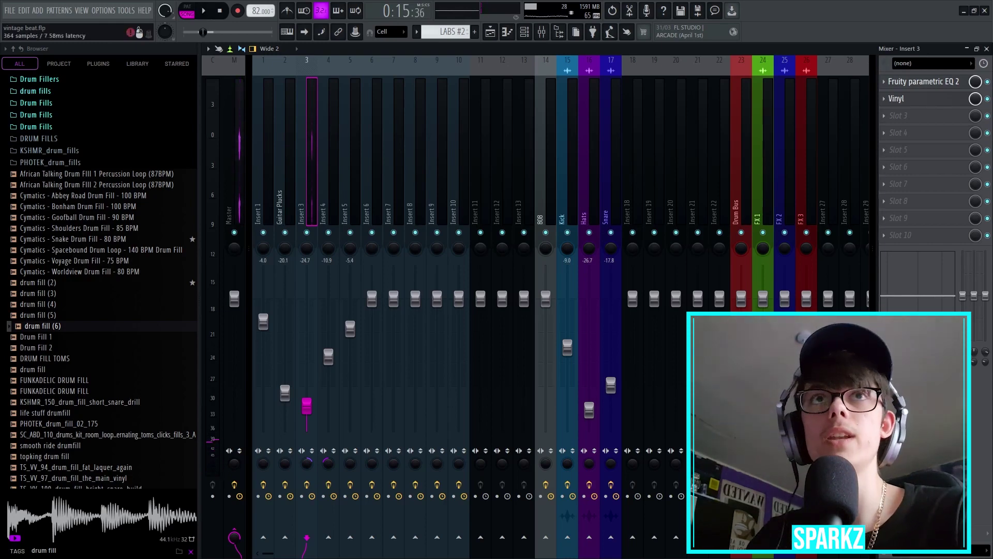
Inspect the Fruity parametric EQ 2 curve on Insert 3 and close the effect.
click(923, 82)
drag(569, 119, 570, 107)
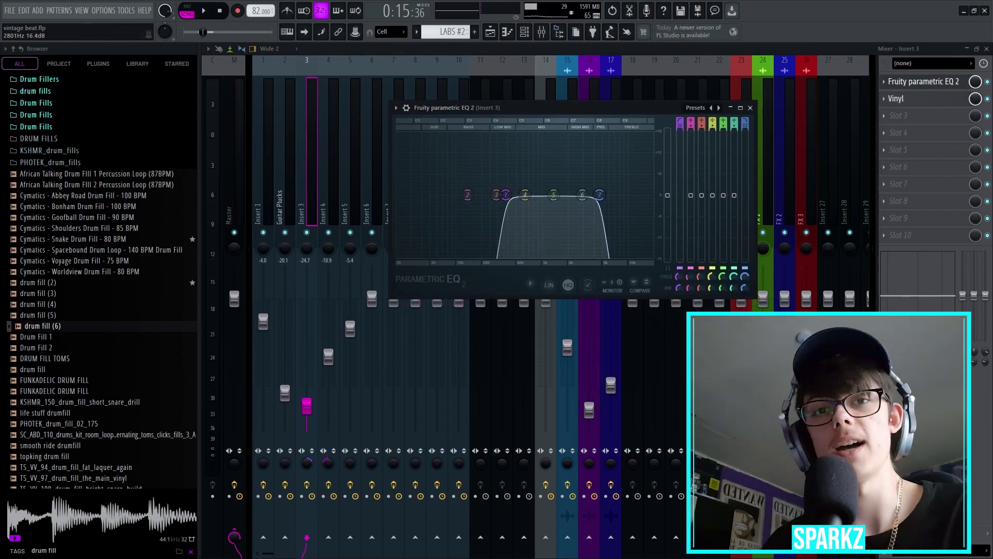
click(750, 107)
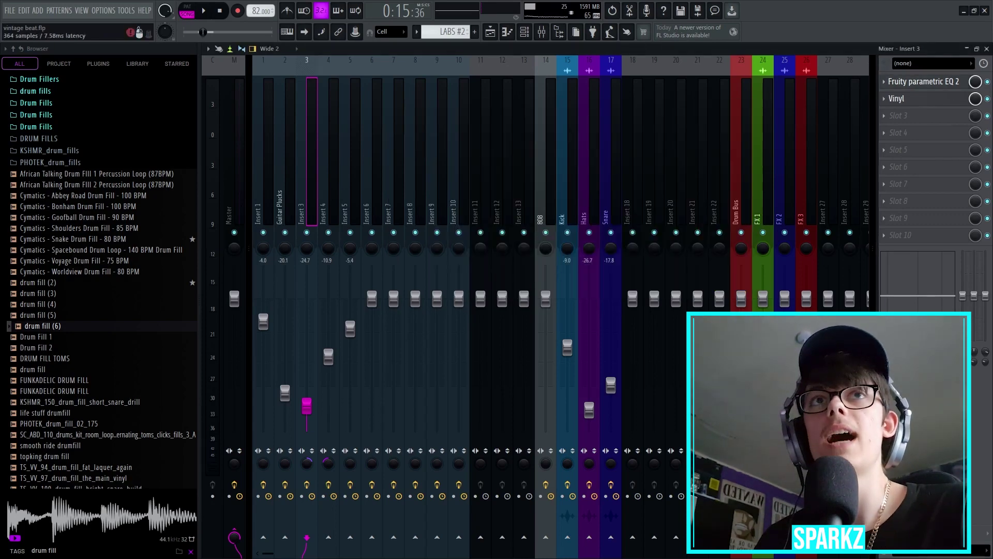
Open Vinyl on Insert 3, try the mechanical noise gain at 14 dB, restore it to -Inf dB, and close the effect.
click(923, 99)
drag(501, 94, 528, 108)
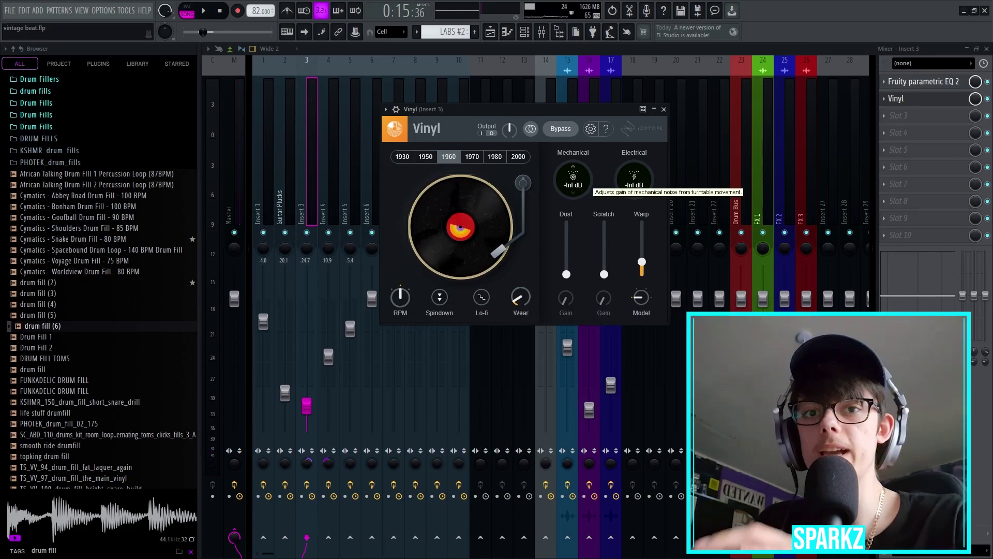
drag(578, 183, 578, 83)
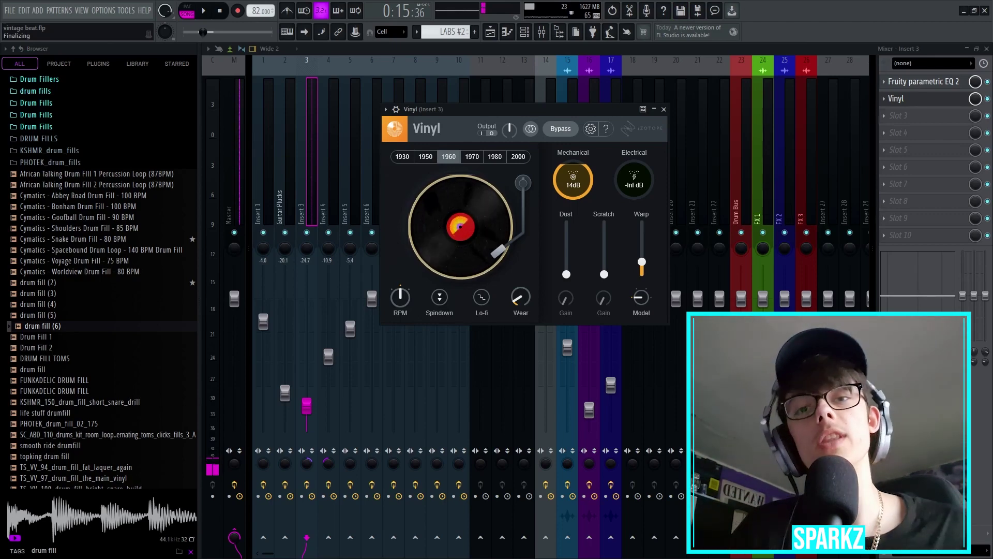
drag(573, 178, 573, 222)
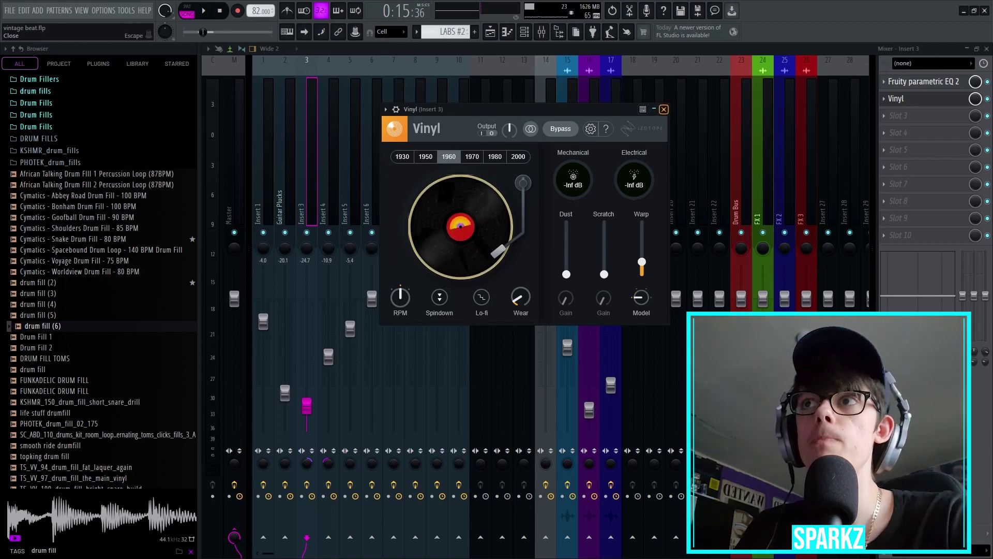
click(664, 109)
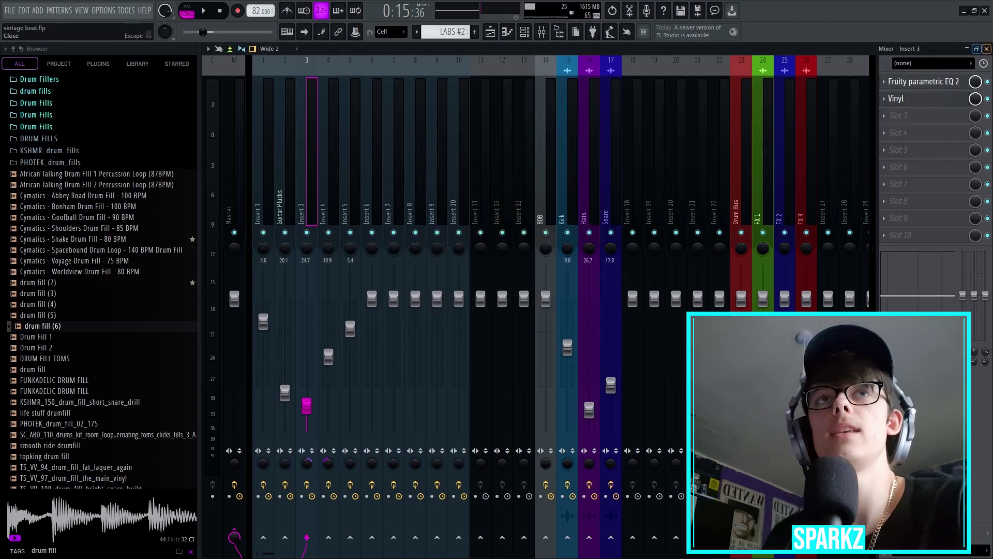
Return to the playlist, unmute Tracks 1 and 2, and play them together with LABS #2 from bar 5.
click(986, 49)
drag(476, 70, 445, 70)
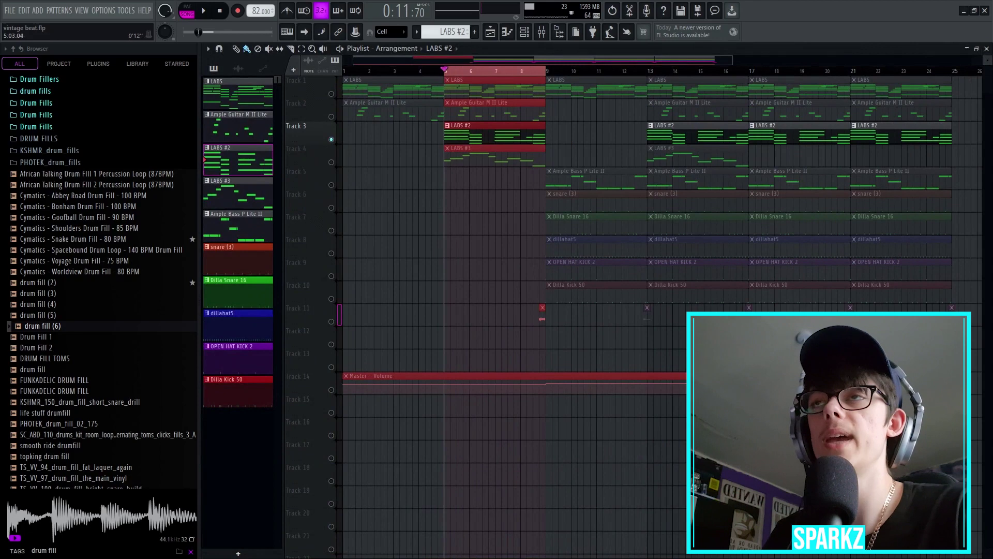
click(331, 117)
click(331, 94)
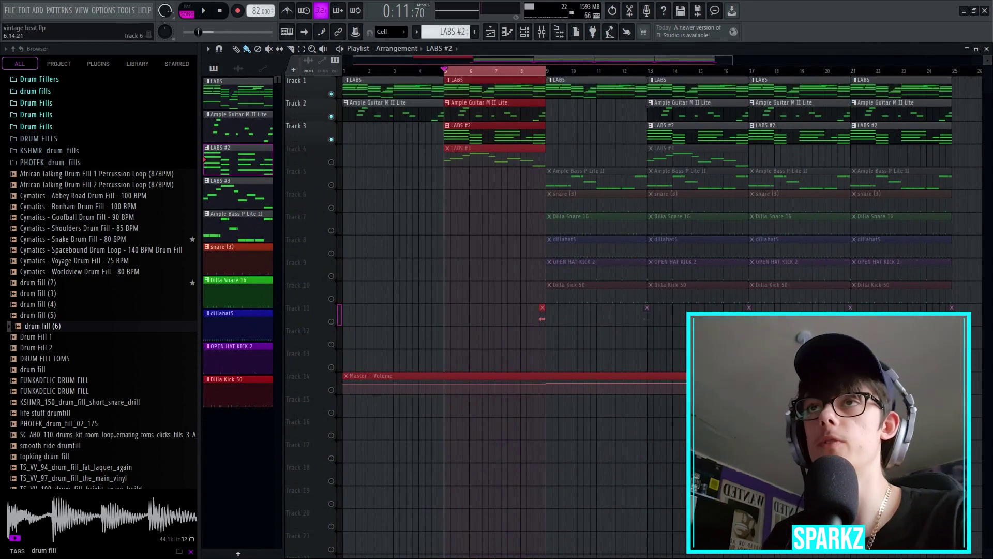
key(space)
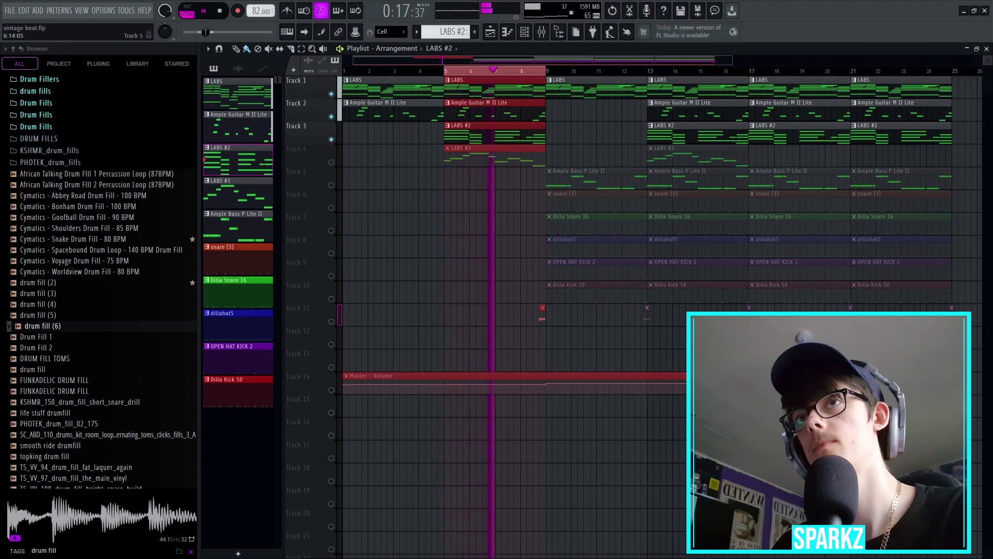
key(space)
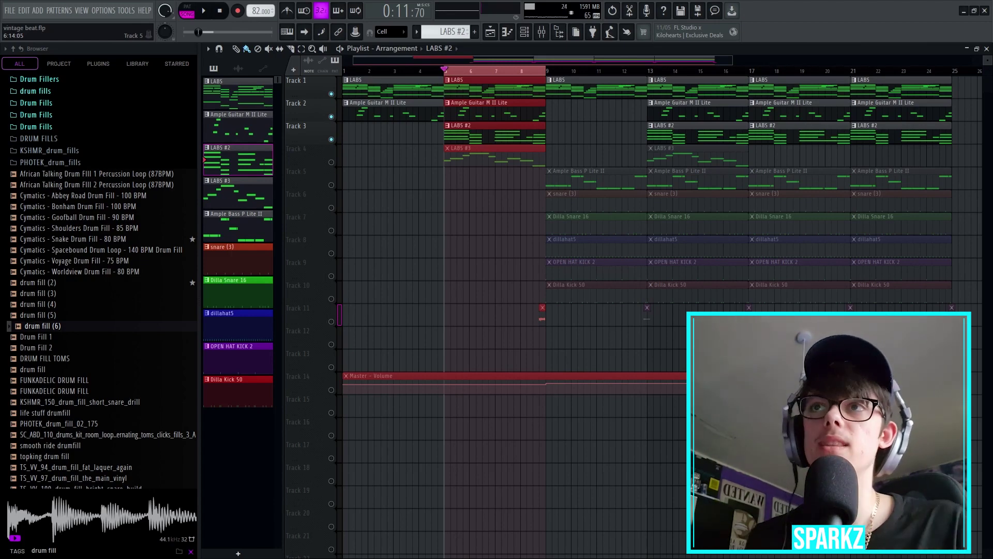
Unsolo Track 3, mute Tracks 1 to 3, and select the LABS #3 pattern on Track 4 at bar 5.
right_click(331, 140)
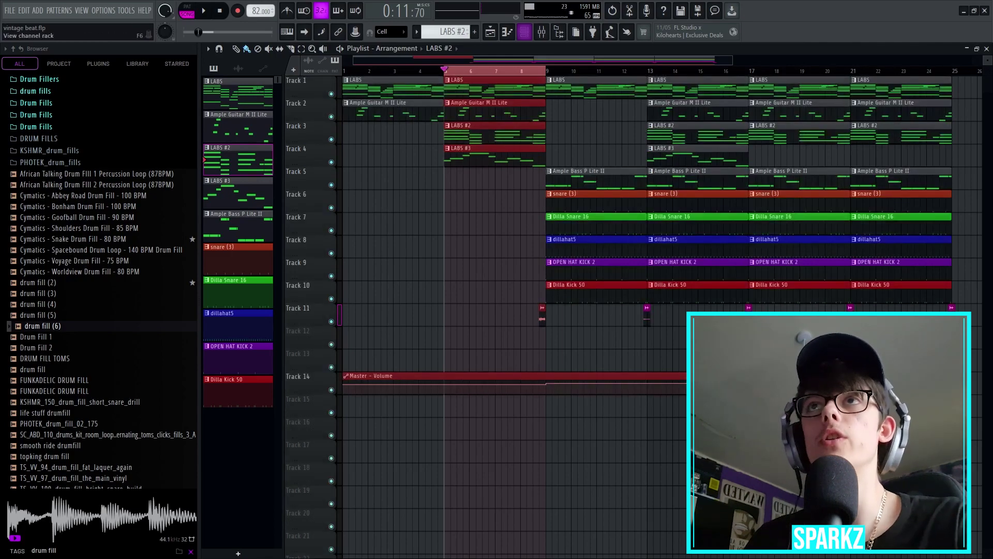
click(523, 31)
drag(569, 104, 551, 197)
click(331, 139)
click(331, 116)
click(331, 93)
click(469, 155)
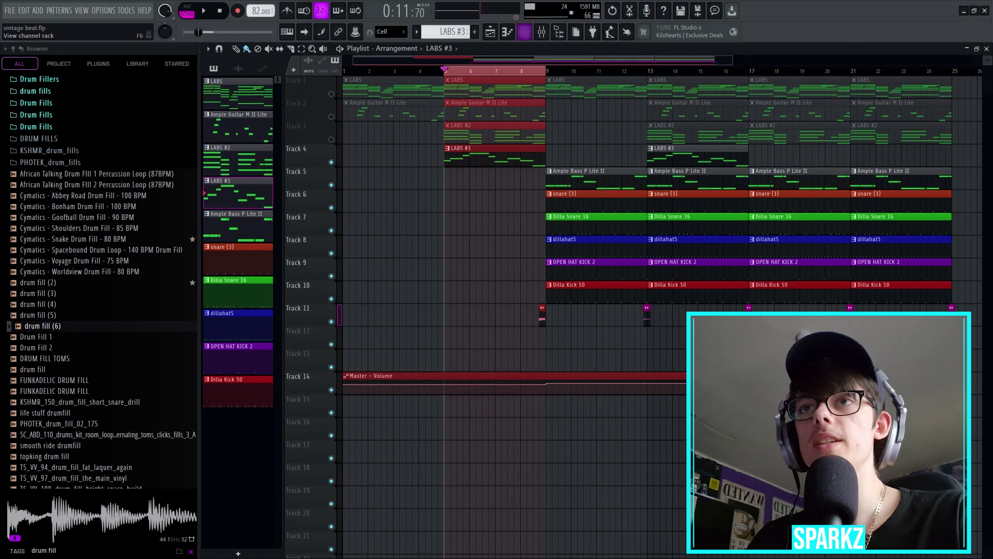
Open the LABS #3 instrument and inspect the Gaelic Voices: Ahs preset in its sound browser.
click(524, 32)
click(389, 346)
drag(399, 150, 435, 101)
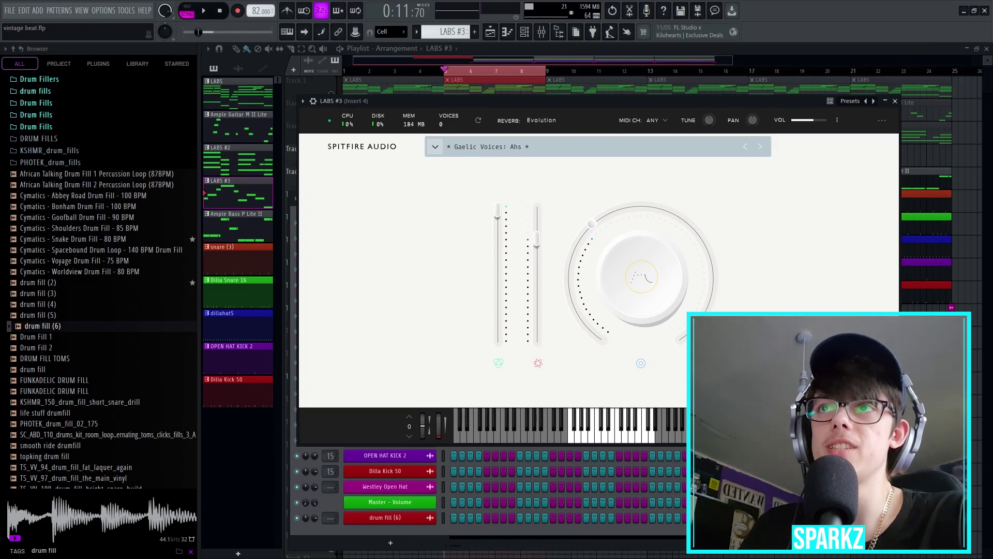
click(435, 147)
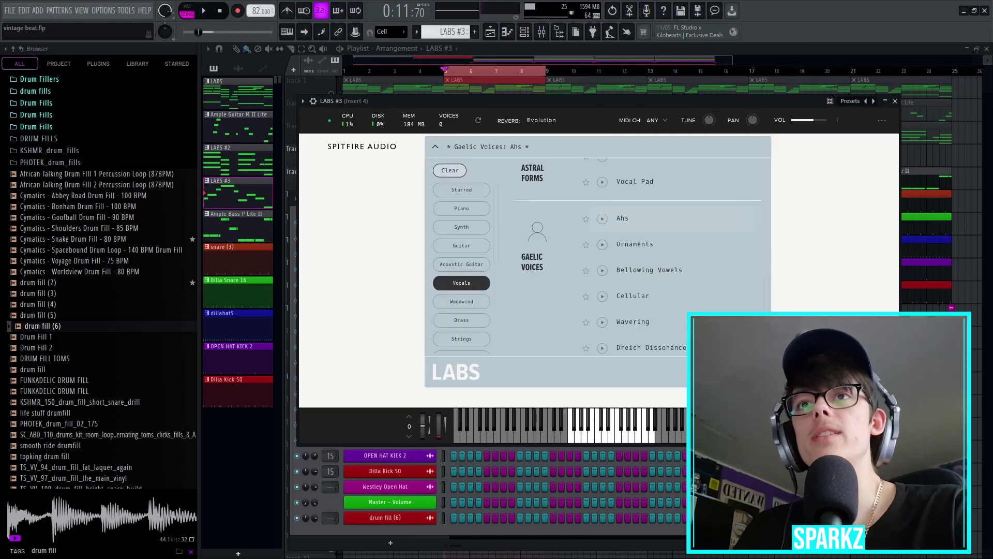
click(435, 146)
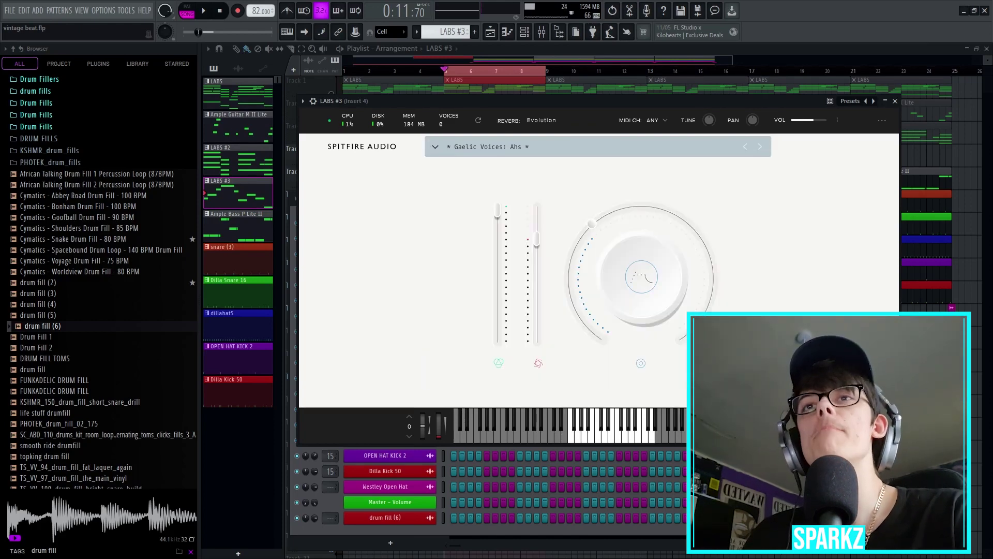
Inspect the Reverb, Distance and Release controls of the LABS #3 instrument and close it.
click(771, 258)
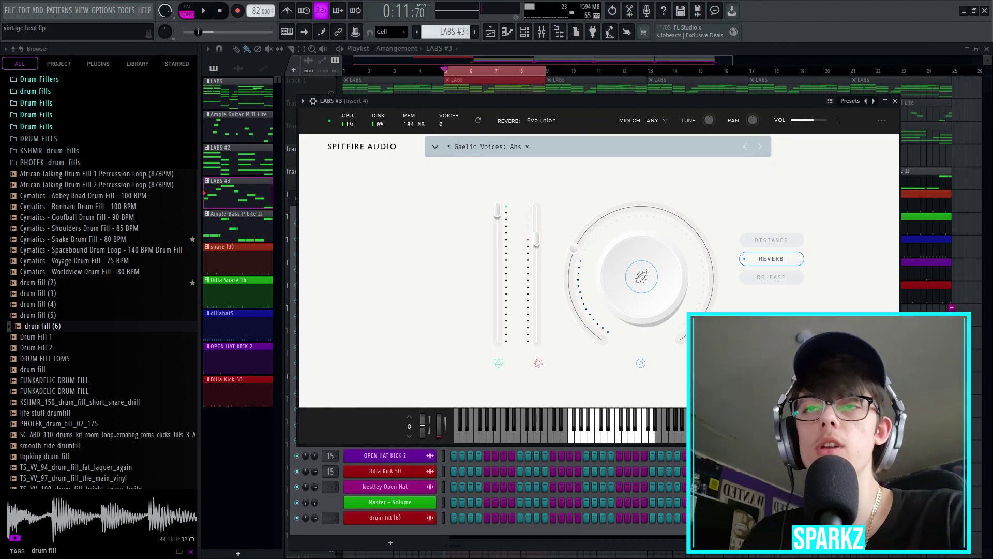
key(ctrl+s)
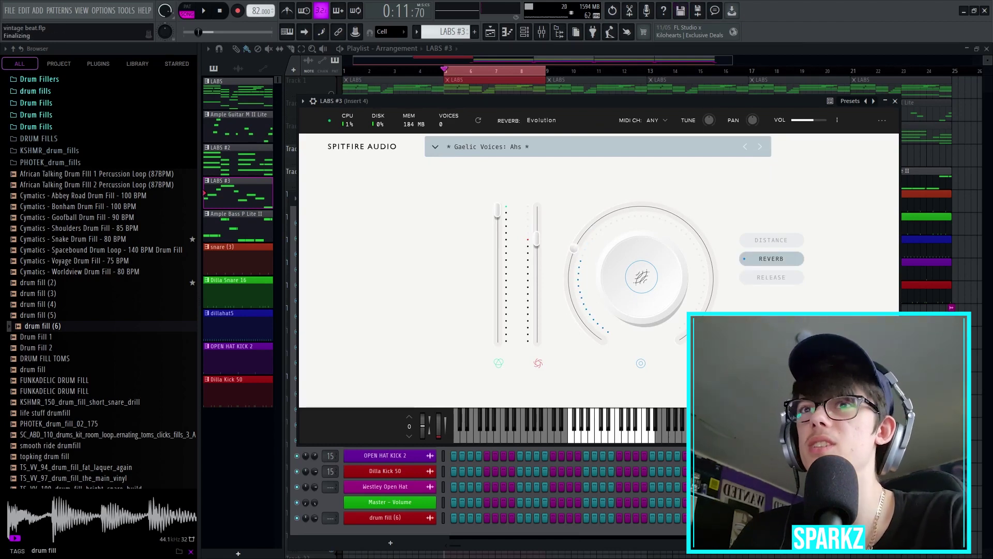
click(771, 240)
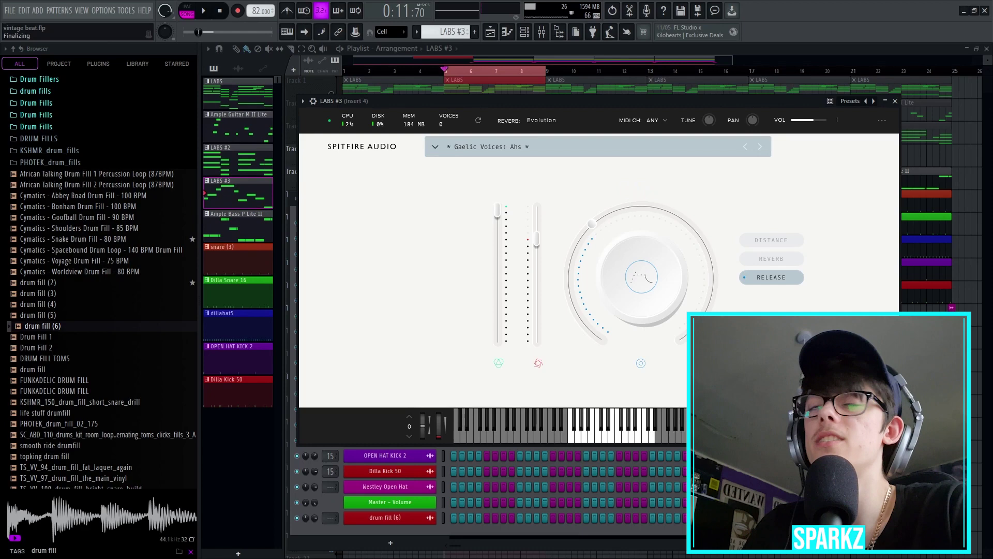
mouse_move(641, 277)
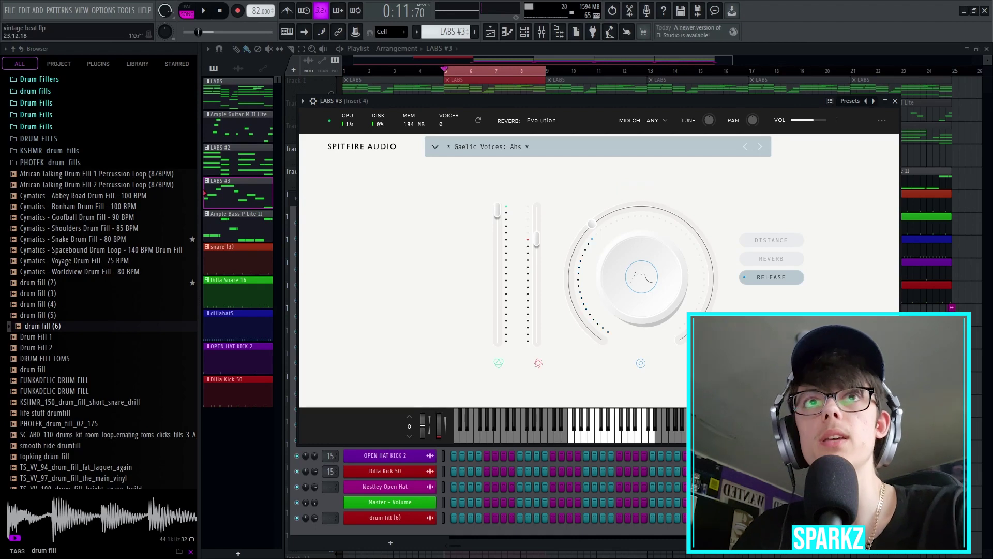
click(895, 100)
Open the LABS #3 notes in the piano roll and play the whole melody in pattern mode.
click(498, 339)
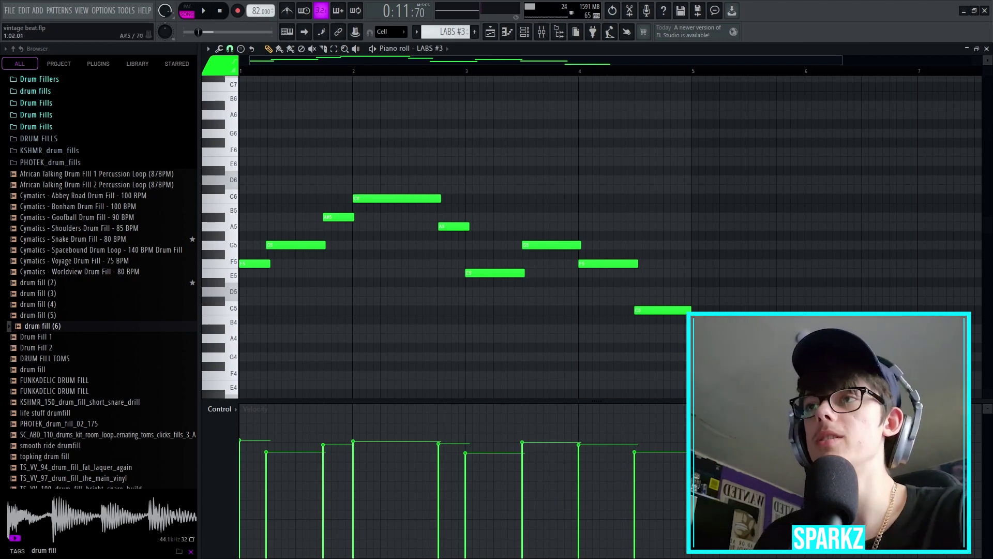
scroll(254, 217, up, 3)
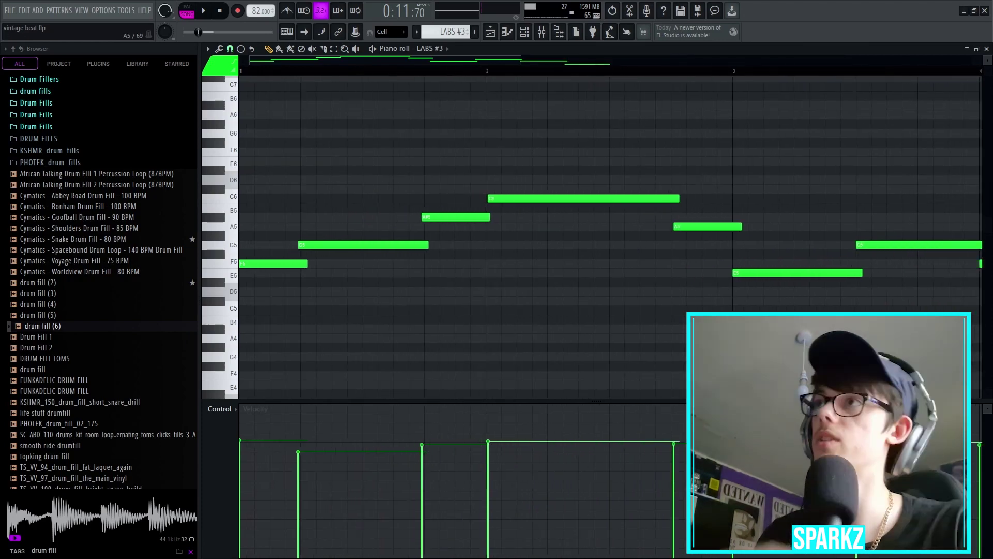
click(187, 10)
click(524, 32)
click(541, 32)
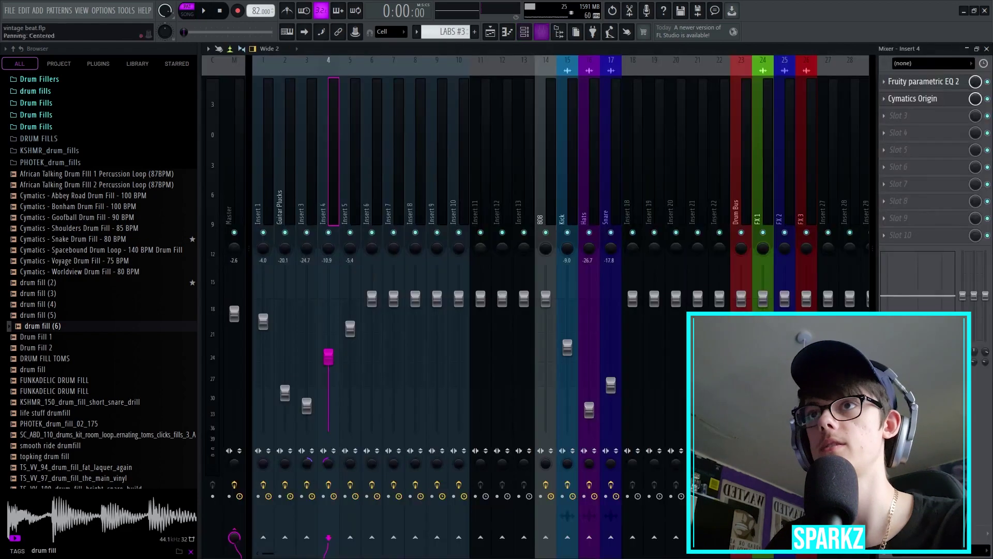
key(space)
key(F7)
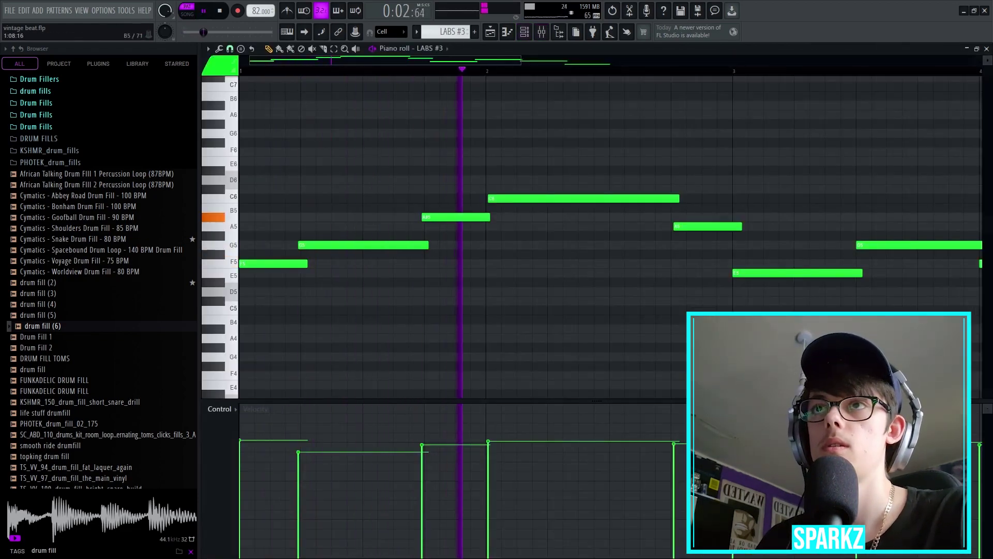
scroll(357, 208, down, 3)
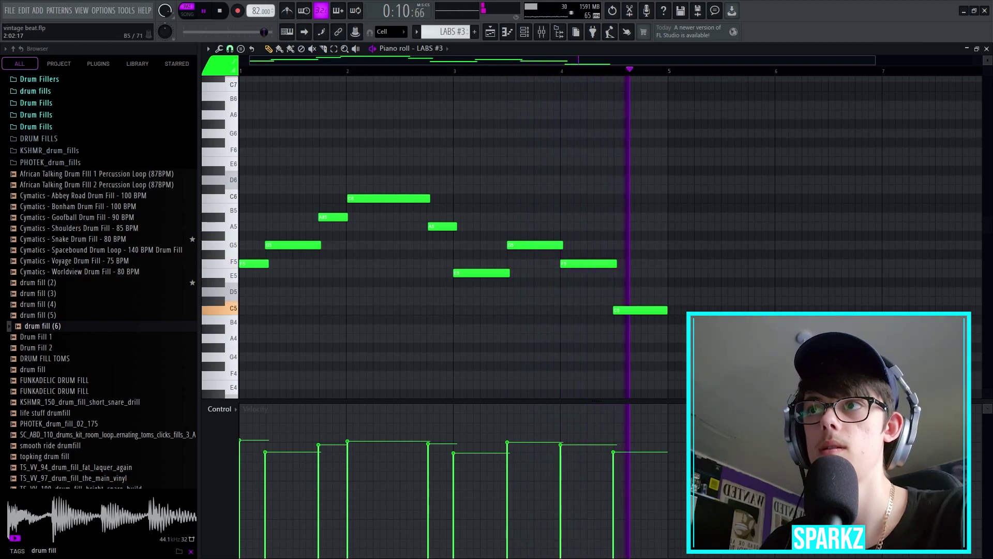
key(space)
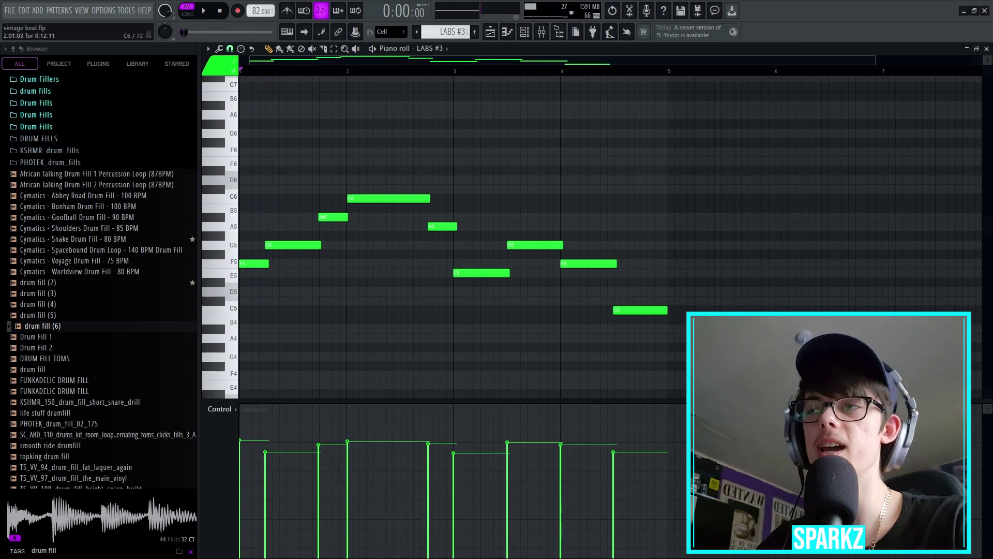
Inspect the Fruity parametric EQ 2 curve on mixer Insert 4 and close the effect.
key(F9)
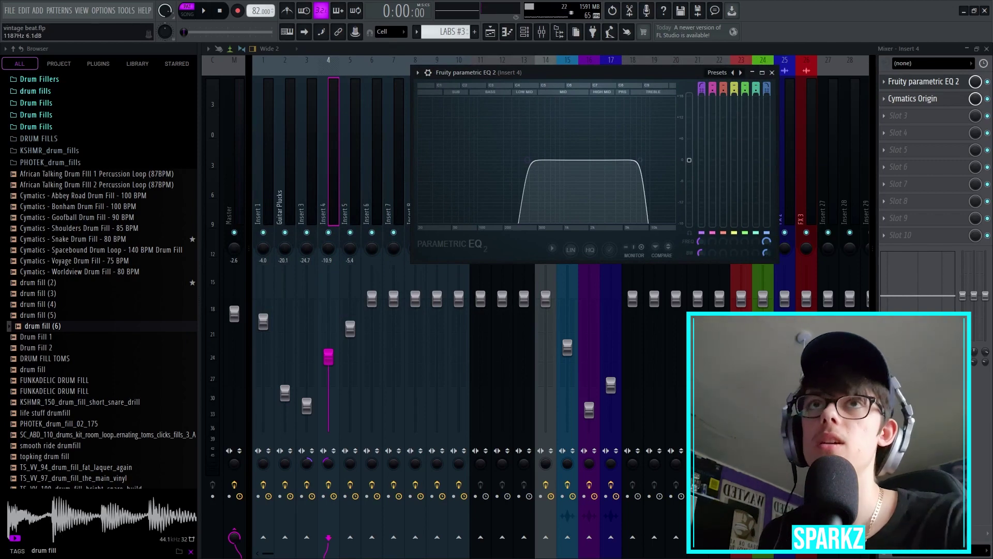
click(772, 72)
Open Cymatics Origin on Insert 4, try the resample frequency at 44100 Hz, and undo that change.
click(912, 98)
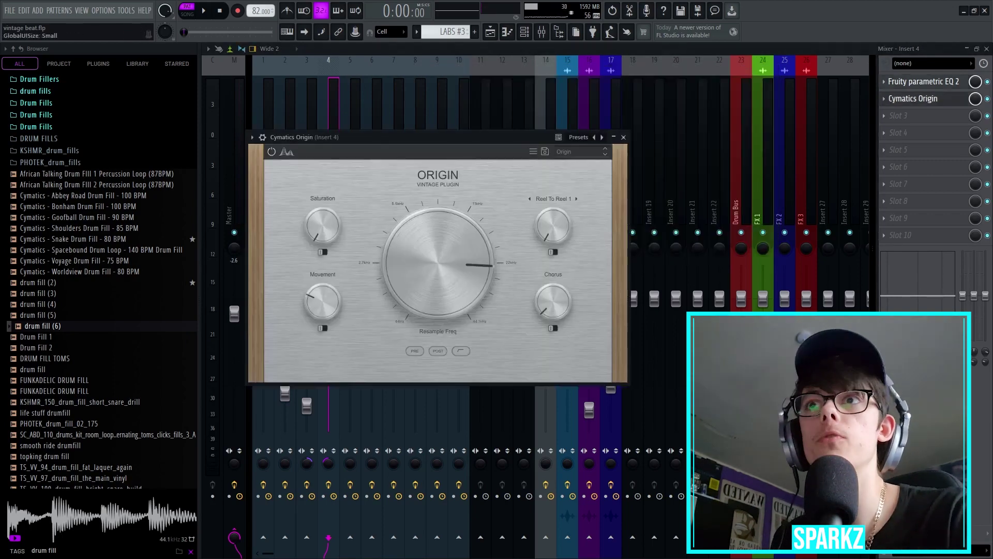
drag(440, 139, 522, 100)
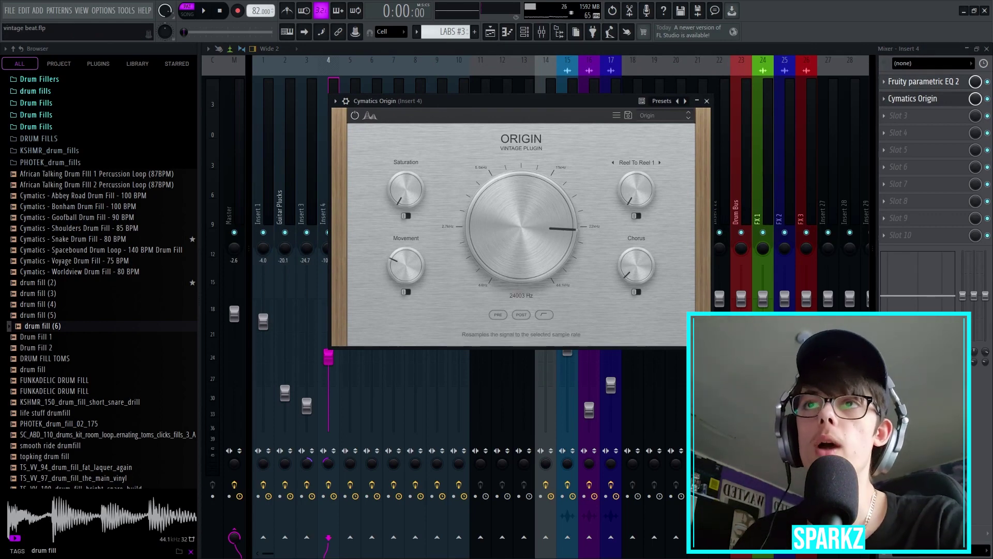
drag(521, 226, 520, 199)
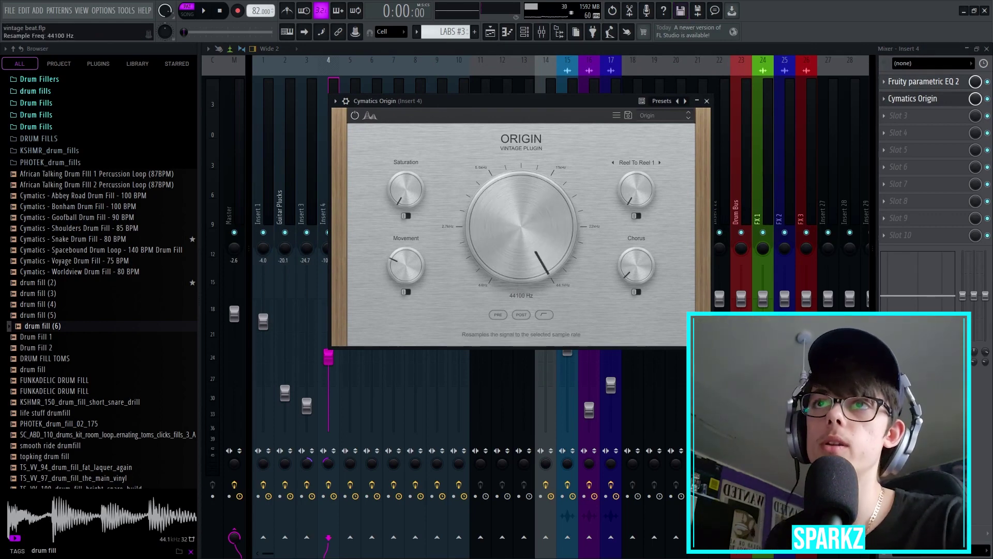
key(ctrl+z)
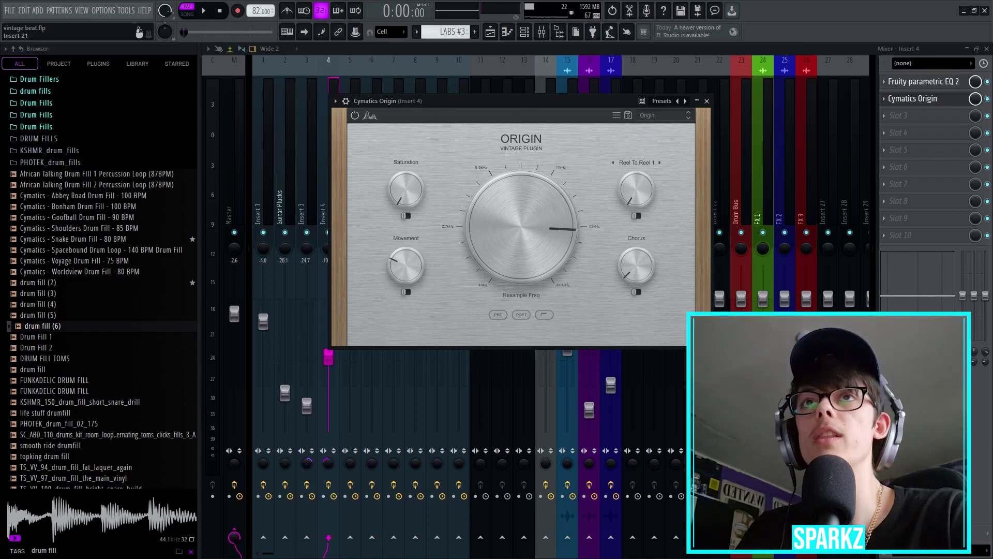
Close Cymatics Origin, play the LABS #3 melody with its effects, and return to the playlist.
click(706, 101)
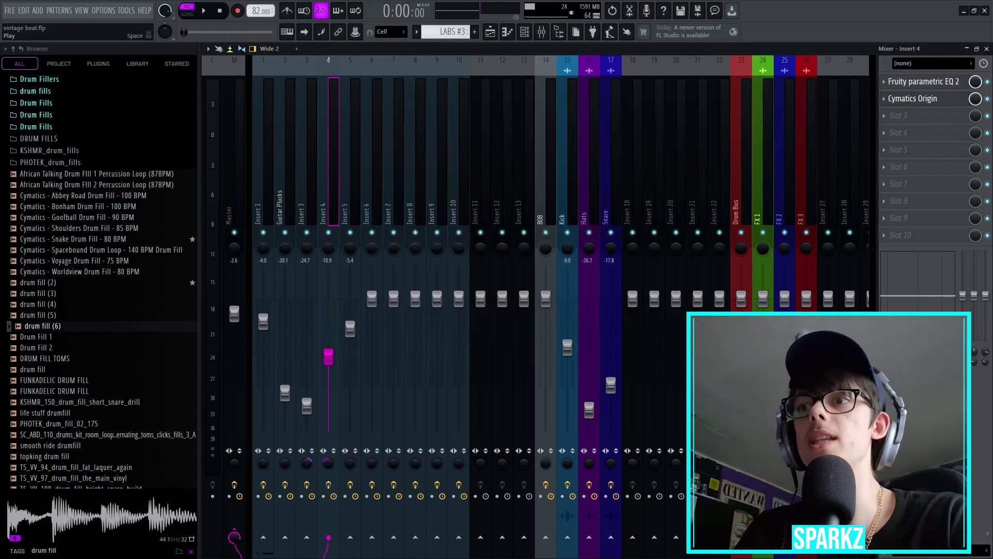
key(space)
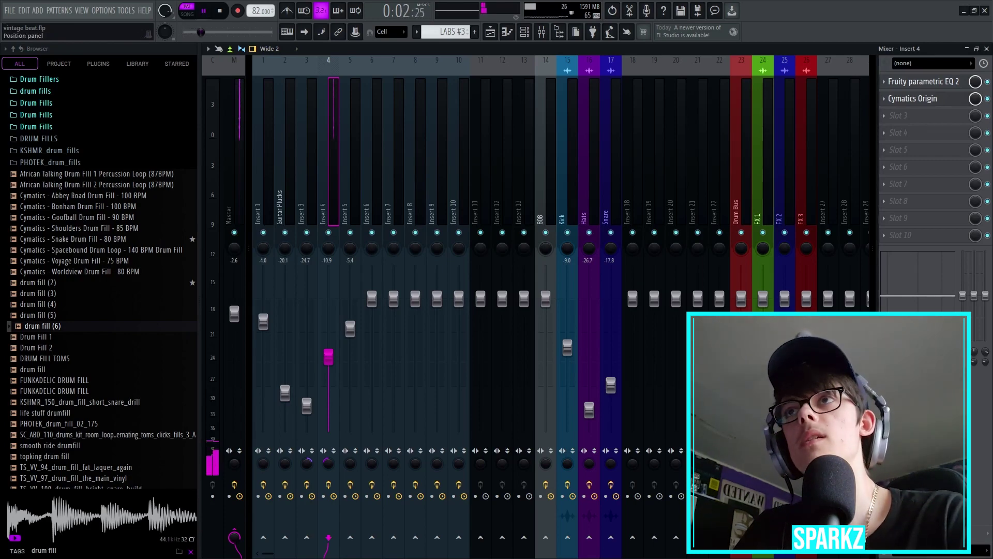
click(987, 48)
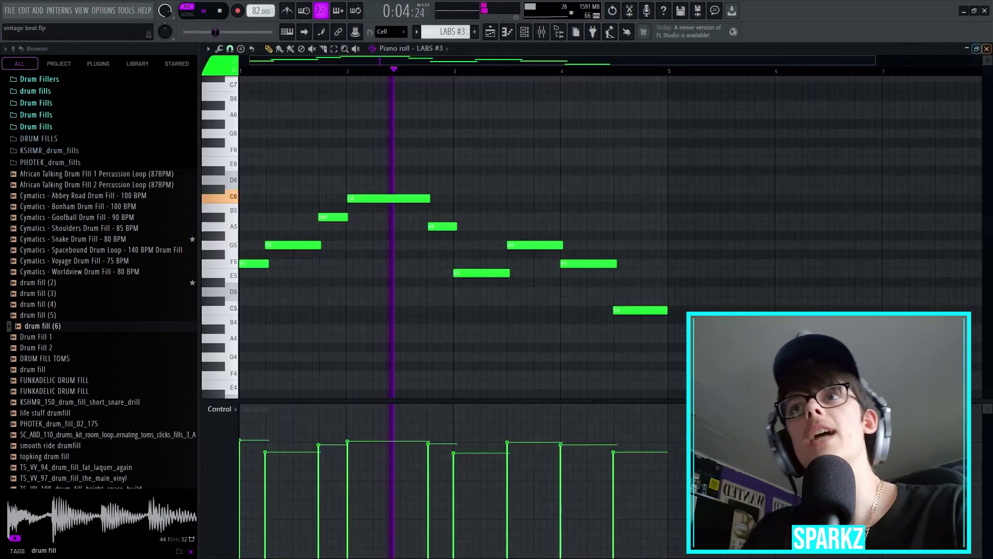
key(space)
key(Escape)
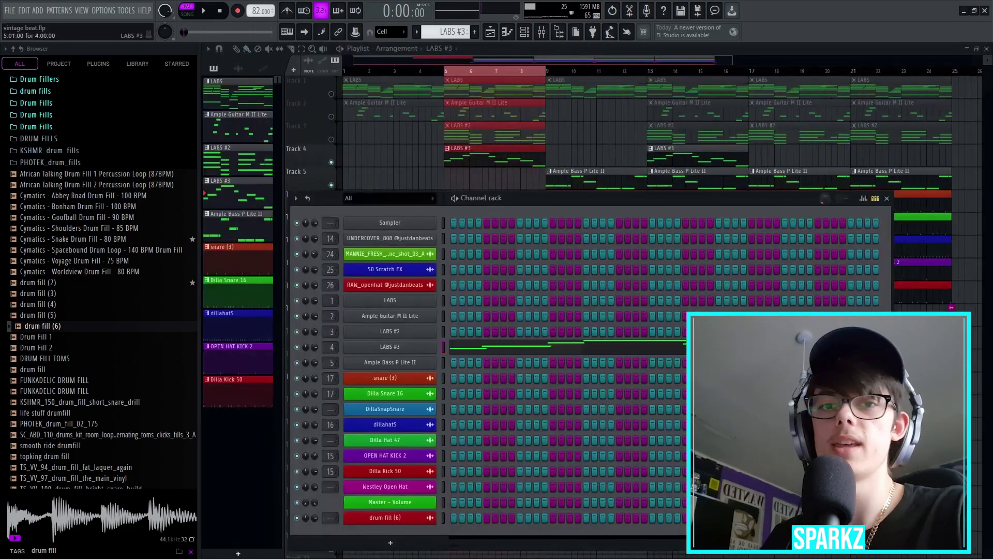
key(Escape)
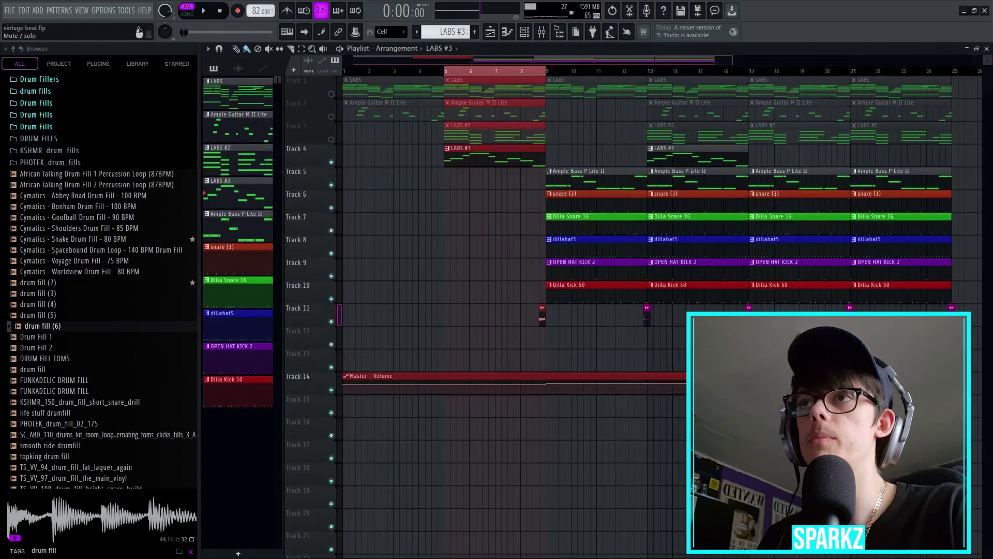
Unmute Tracks 1 to 3 in the playlist and play the arrangement from bar 5 in song mode.
click(331, 139)
click(331, 117)
click(330, 94)
click(437, 71)
click(444, 70)
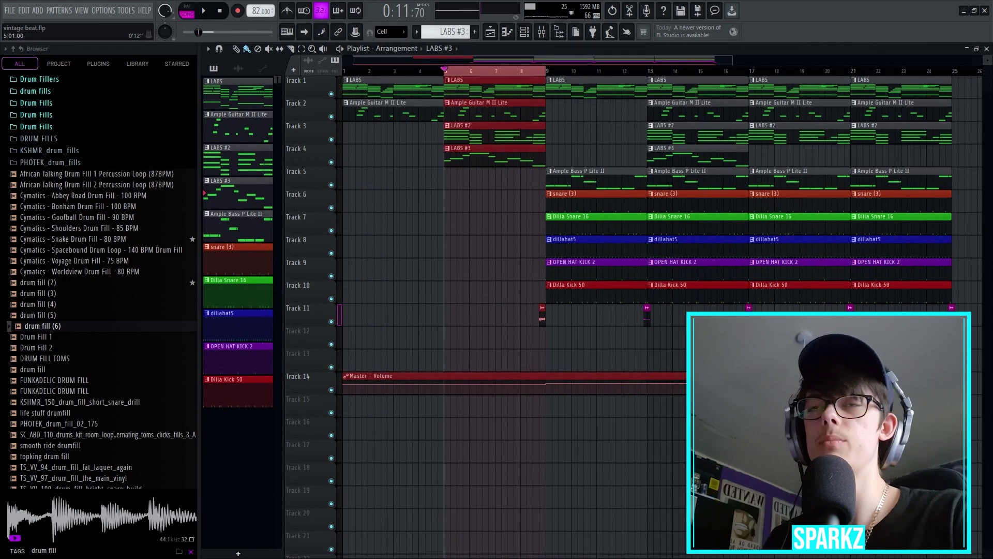
key(space)
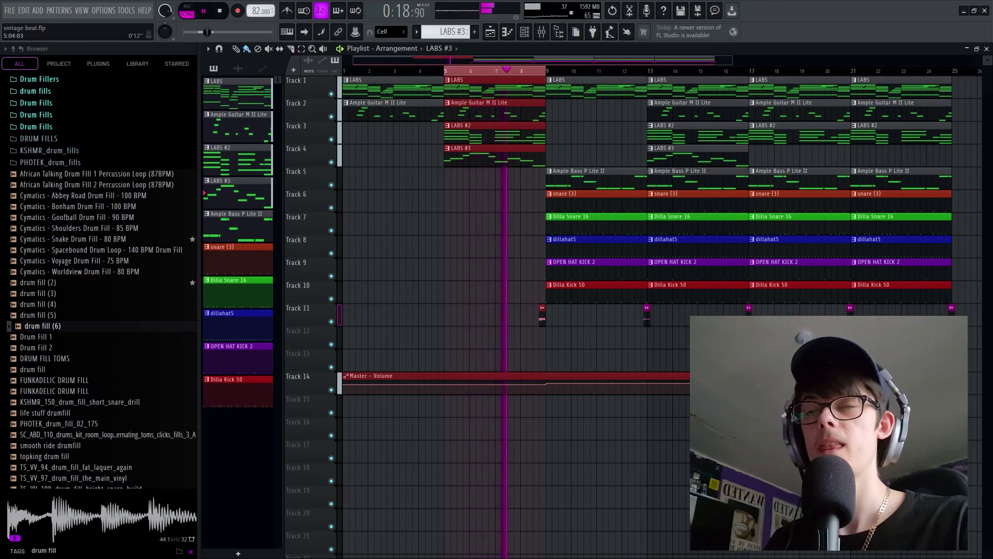
key(space)
Copy the Ample Bass P Lite II clip on Track 5 to bar 5 and open its notes in the piano roll.
shift+drag(569, 177, 518, 176)
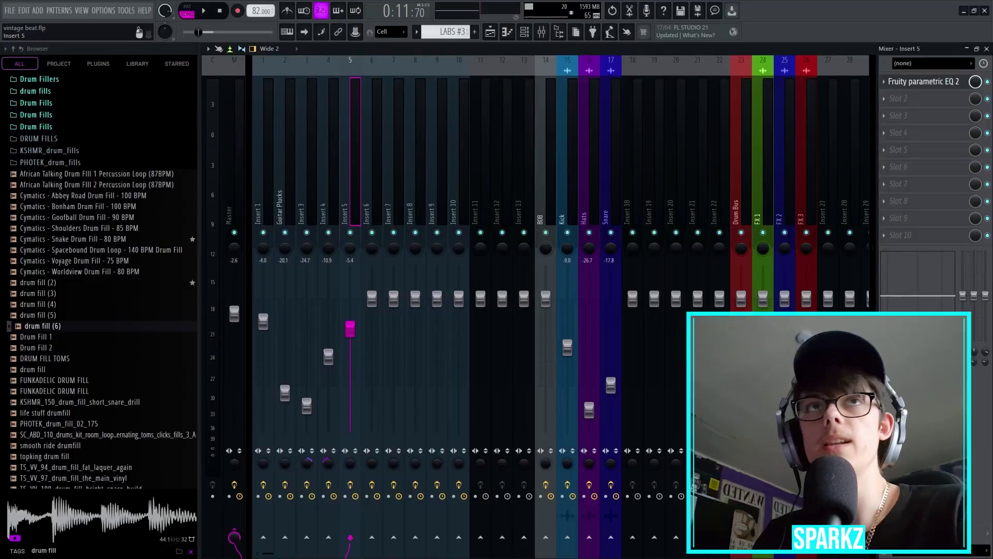
key(F5)
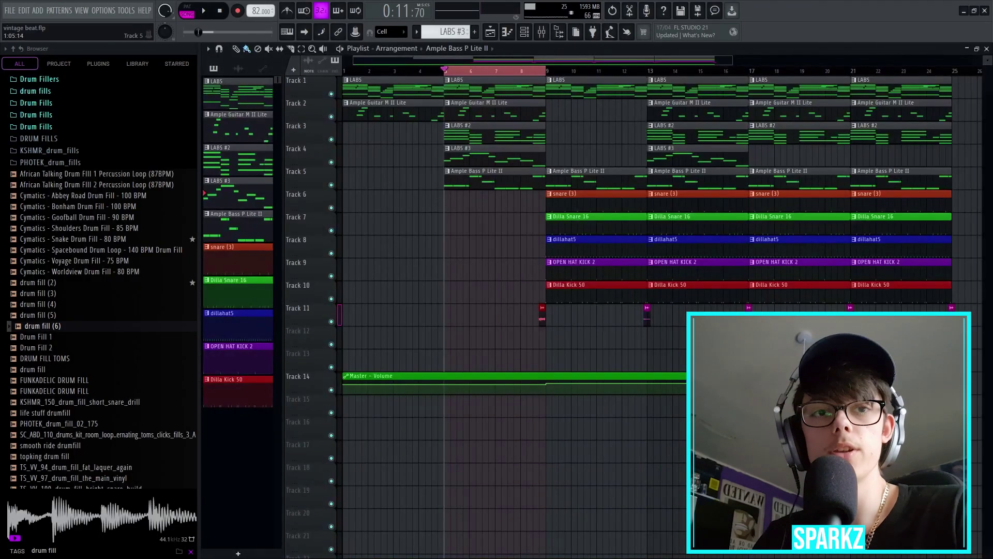
double_click(455, 178)
scroll(414, 214, down, 3)
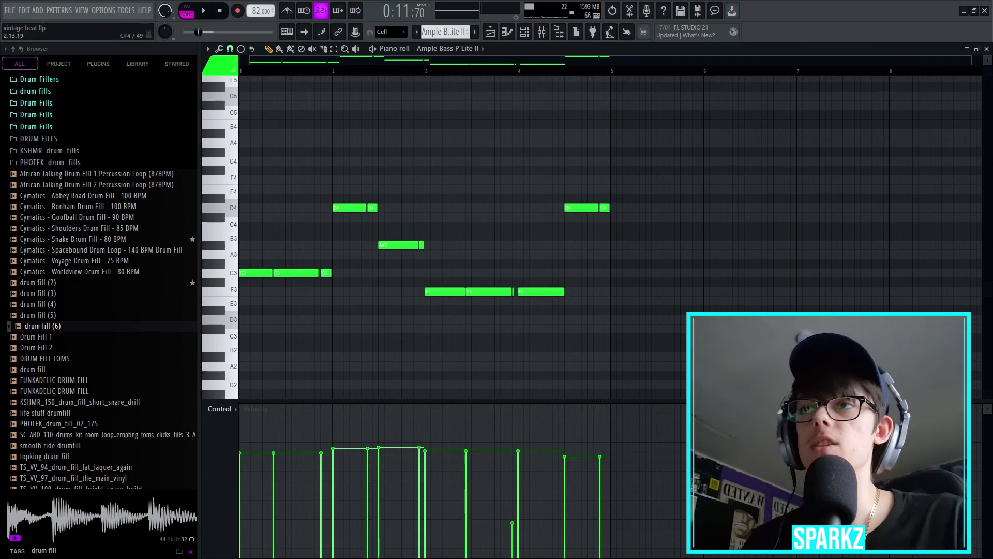
Play the Ample Bass P Lite II pattern on its own and examine the short F3 note just before bar 4.
drag(629, 174, 240, 323)
click(364, 291)
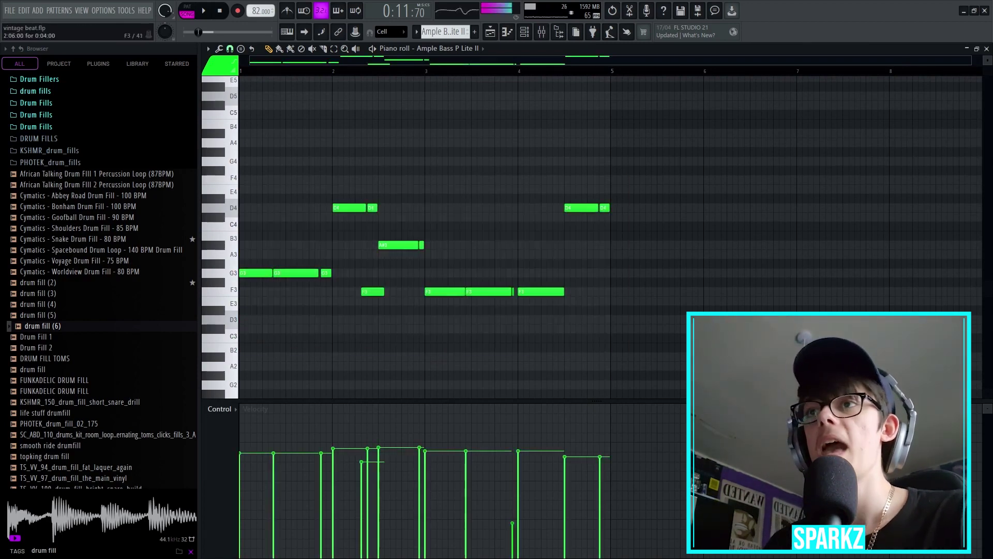
scroll(250, 282, up, 3)
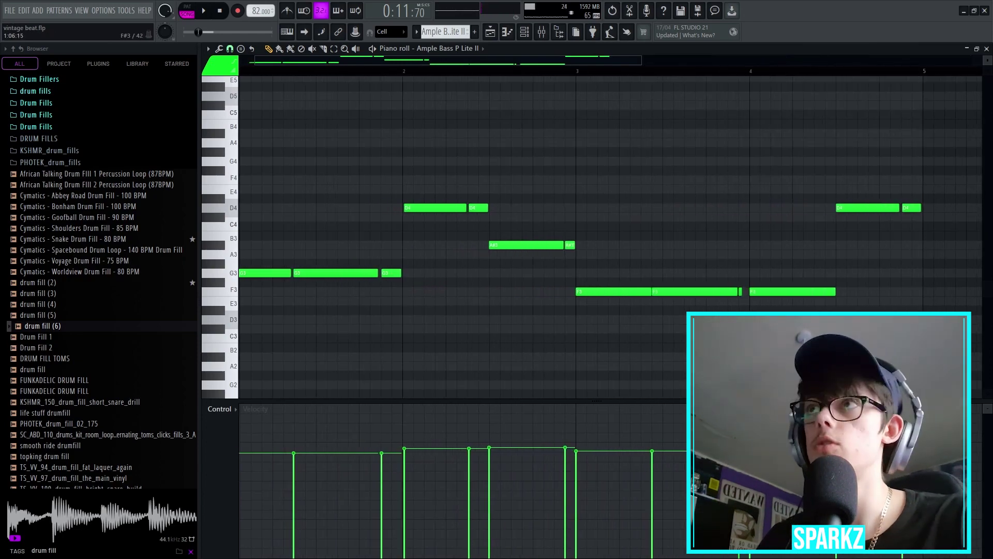
key(space)
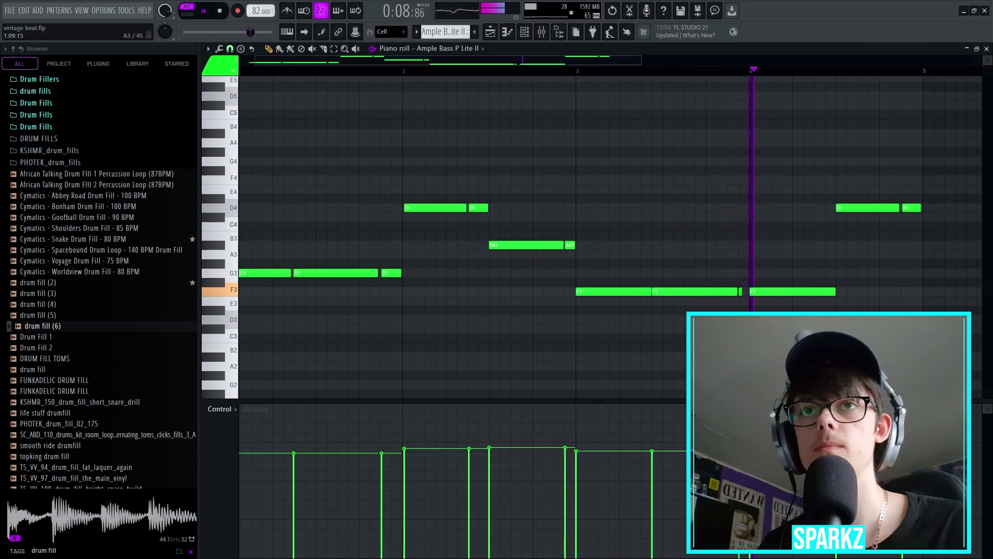
key(space)
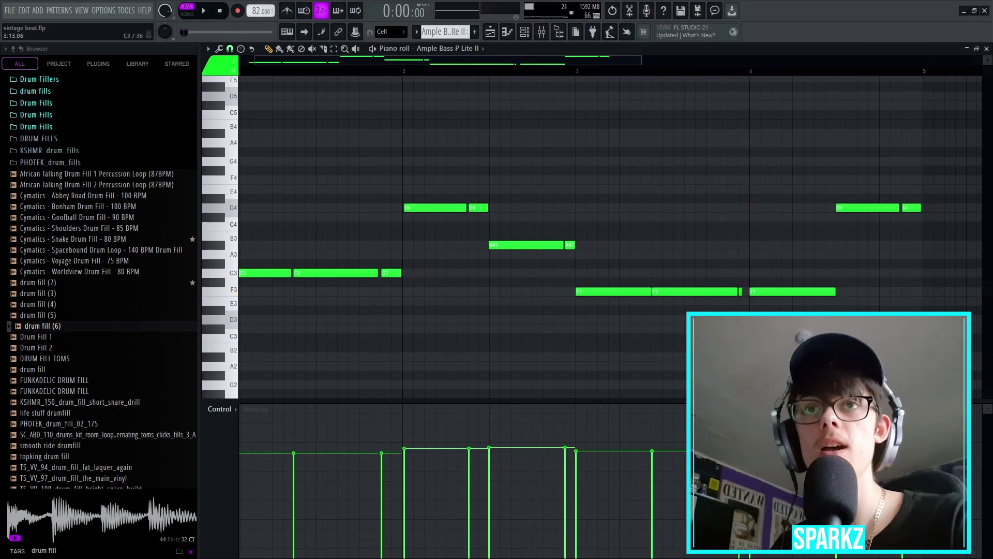
scroll(726, 301, up, 5)
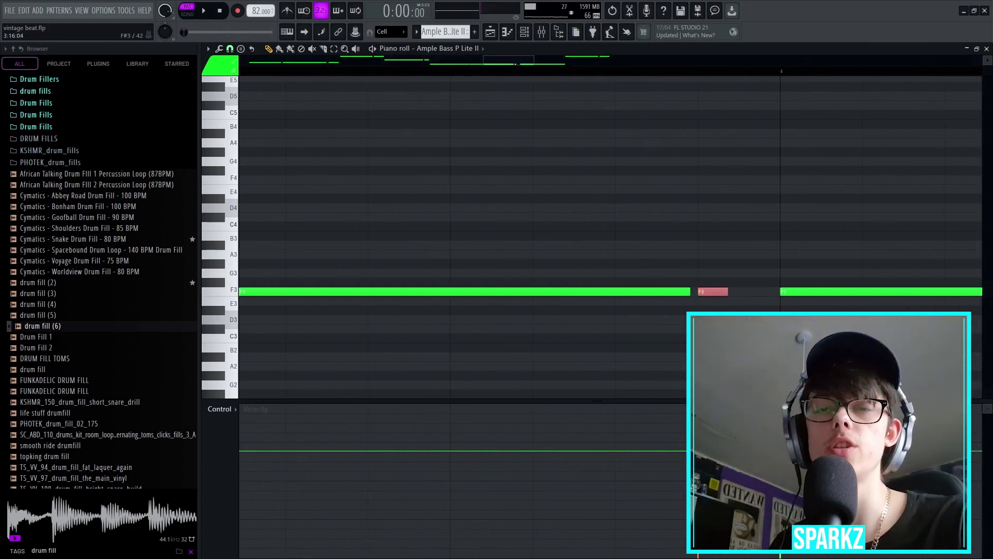
scroll(610, 232, down, 5)
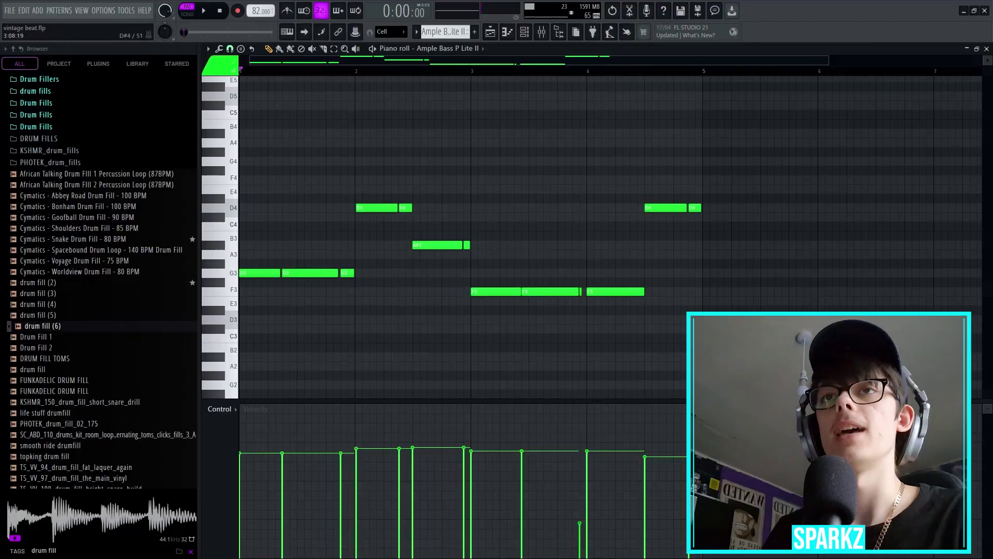
Play bars 5 to 9 of the arrangement with the bass included and save the project.
key(F5)
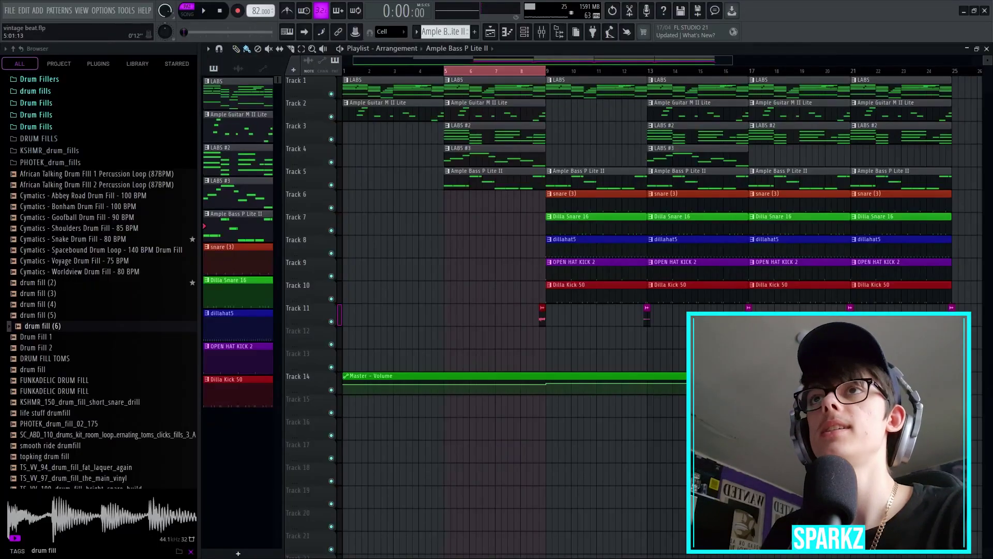
key(space)
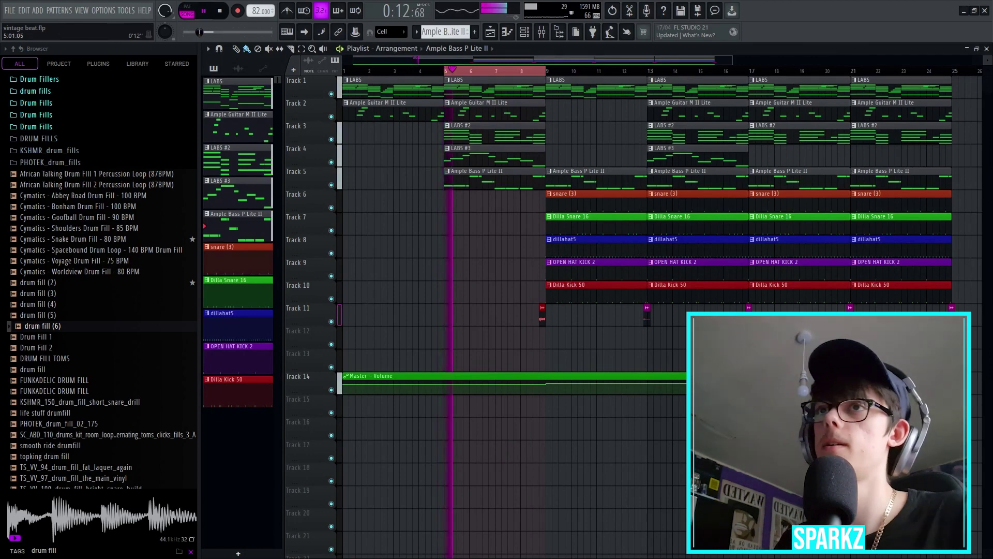
key(space)
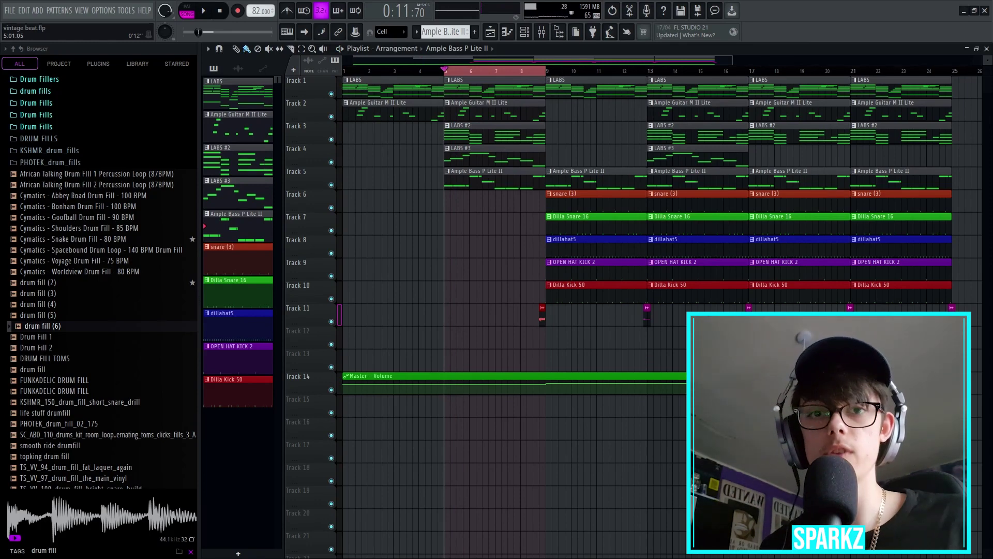
key(space)
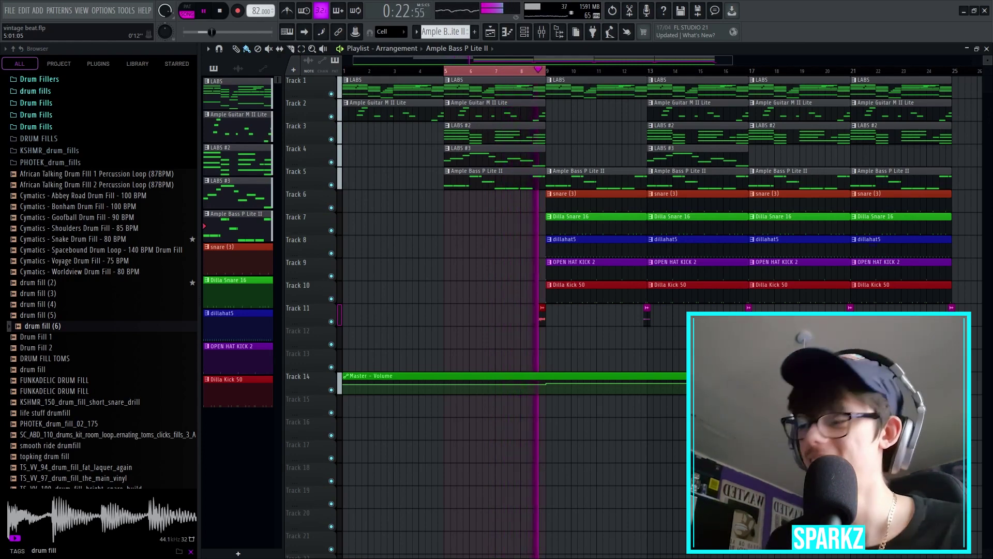
key(space)
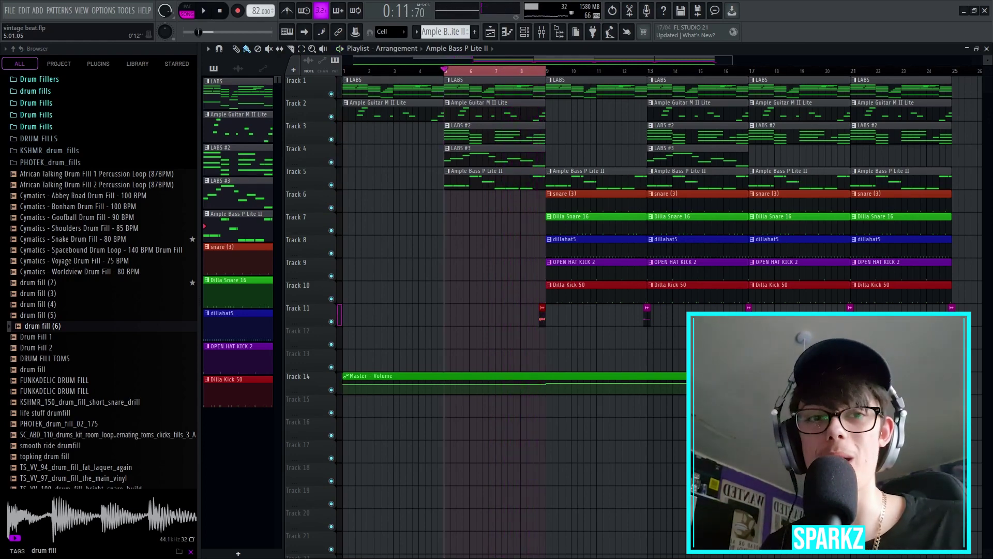
key(ctrl+s)
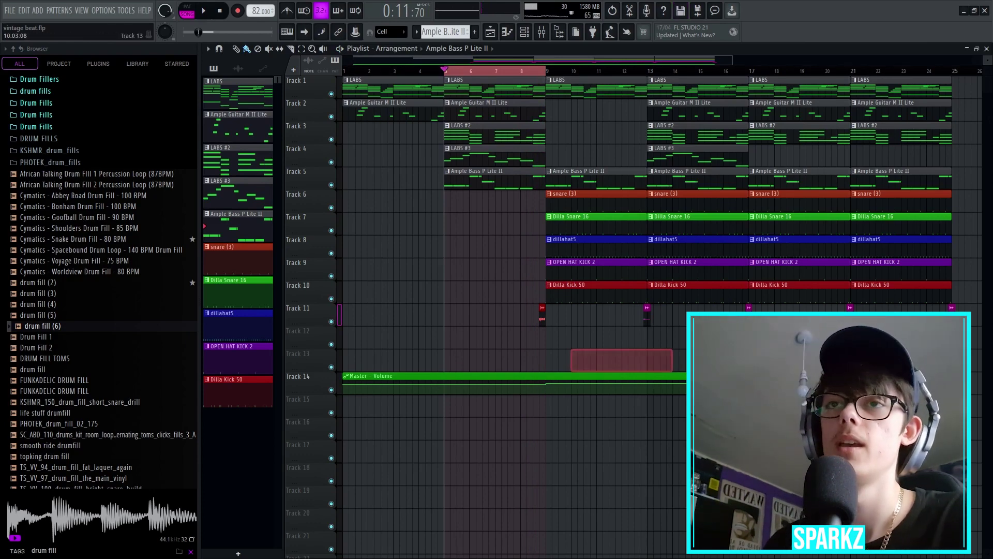
Set the playlist's playback range to bars 9 to 13, where the drums come in.
double_click(533, 70)
scroll(571, 70, up, 3)
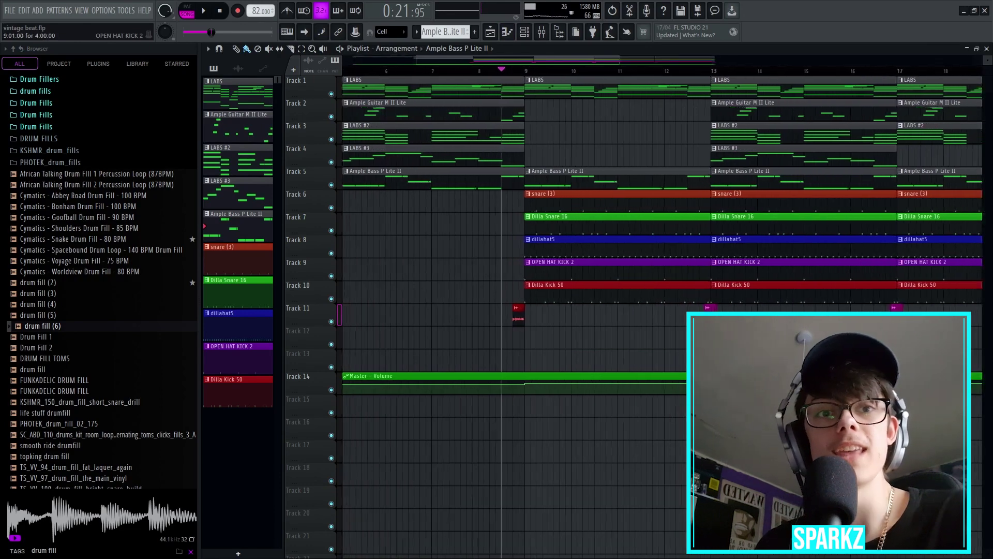
drag(524, 70, 712, 71)
click(573, 337)
right_click(573, 337)
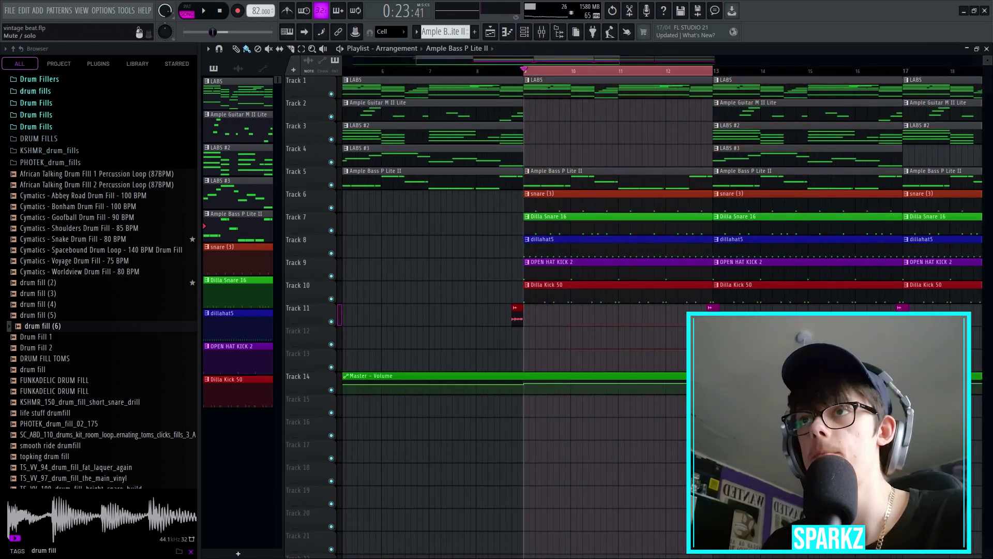
Solo the dillahat5 track, play the hats alone, and open their pattern in the piano roll.
right_click(331, 253)
key(space)
double_click(573, 247)
key(space)
scroll(382, 212, up, 3)
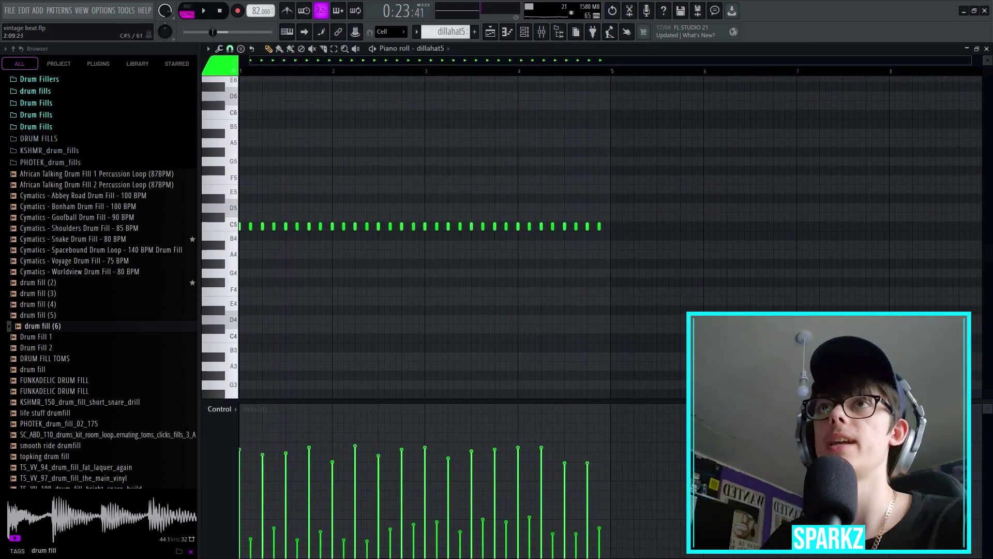
Cut all existing notes from the dillahat5 hat pattern and return to the channel rack.
key(F7)
right_click(385, 424)
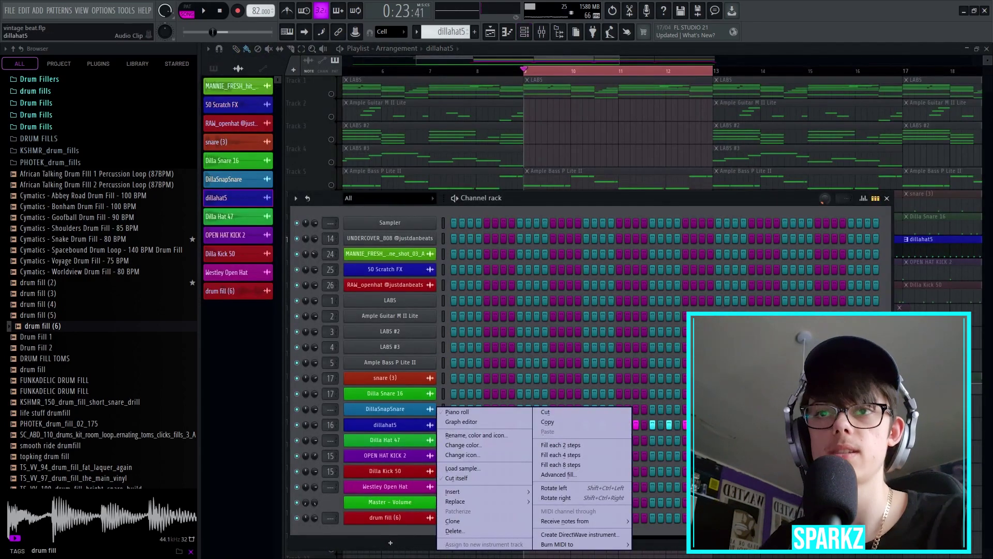
click(385, 425)
right_click(385, 424)
click(456, 412)
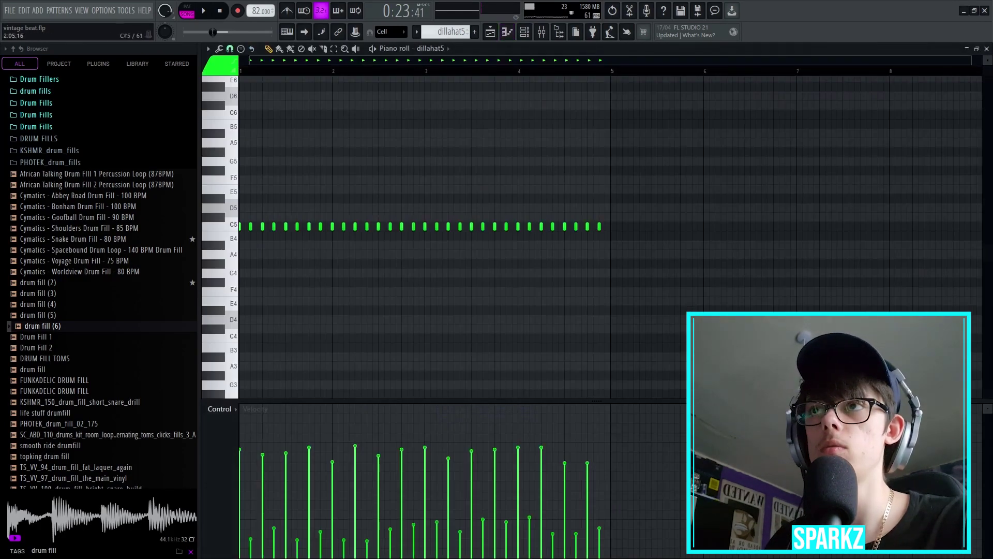
key(ctrl+a)
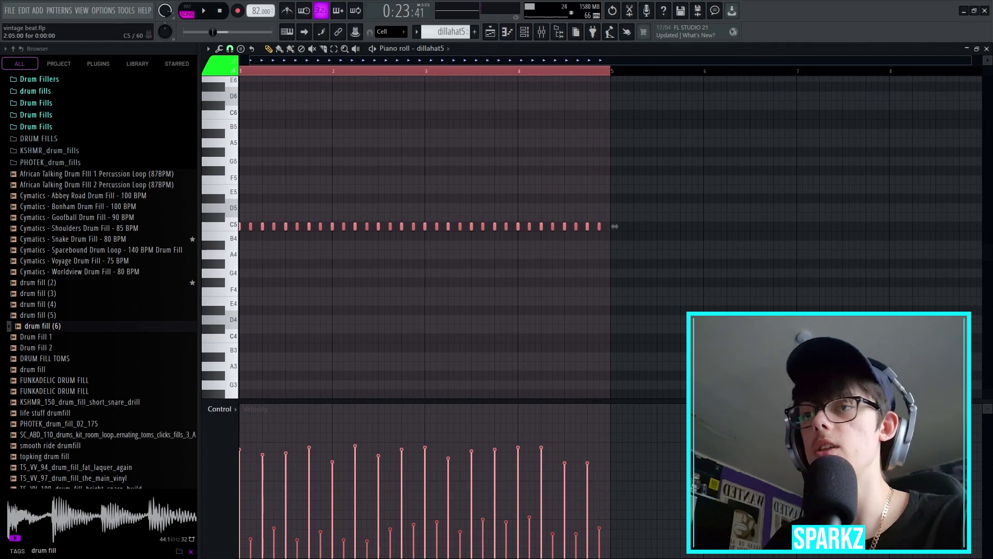
key(ctrl+x)
key(Escape)
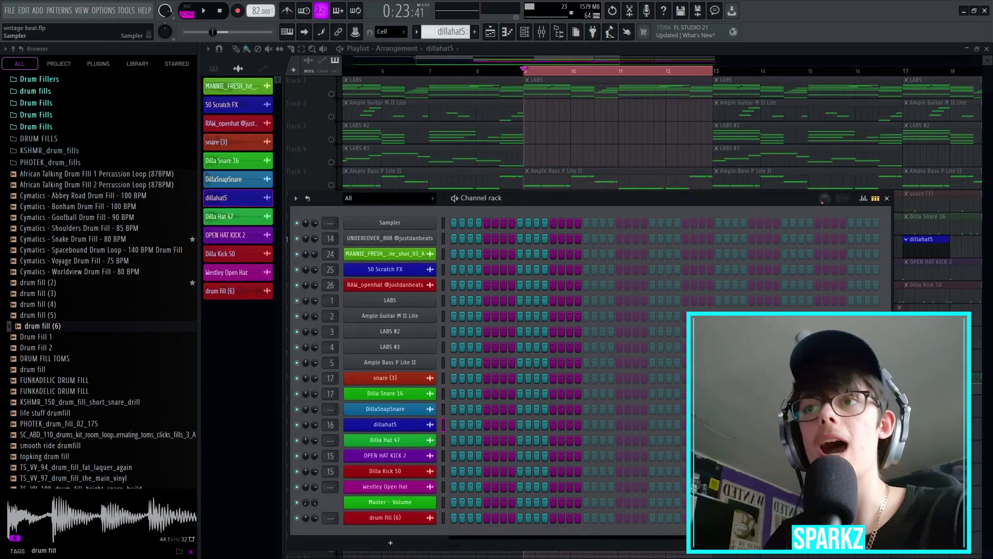
Fill the dillahat5 channel with a hit every 4 steps.
drag(569, 198, 596, 71)
right_click(461, 296)
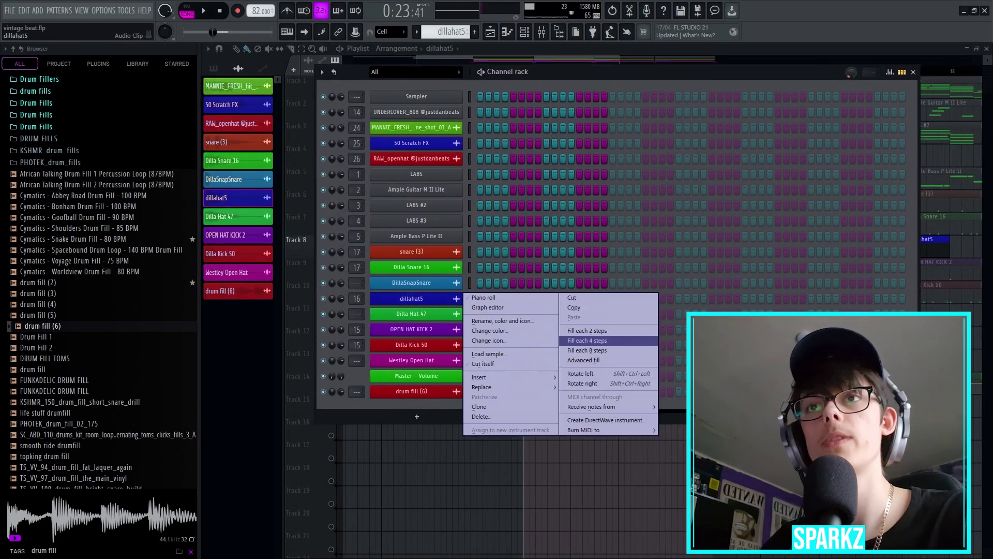
click(587, 340)
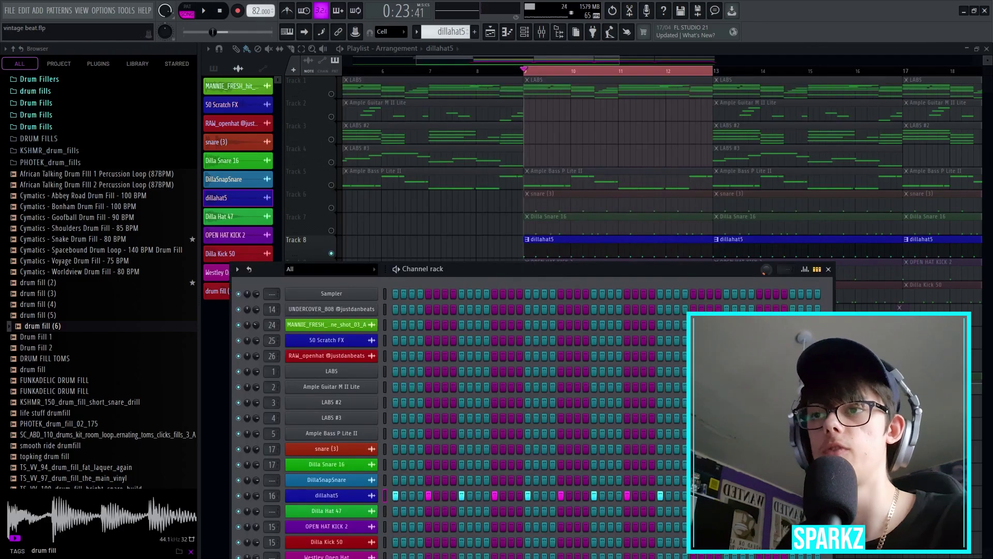
Duplicate all dillahat5 hits in the piano roll, placing the copies on C5 halfway between the original hits.
right_click(377, 404)
click(393, 410)
scroll(412, 248, up, 3)
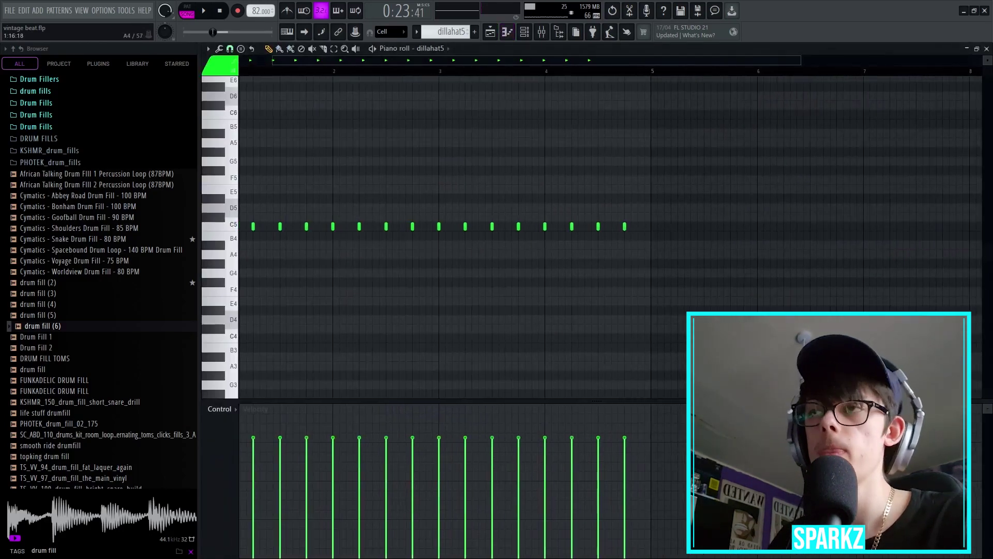
key(ctrl+a)
scroll(282, 273, down, 2)
scroll(279, 273, up, 2)
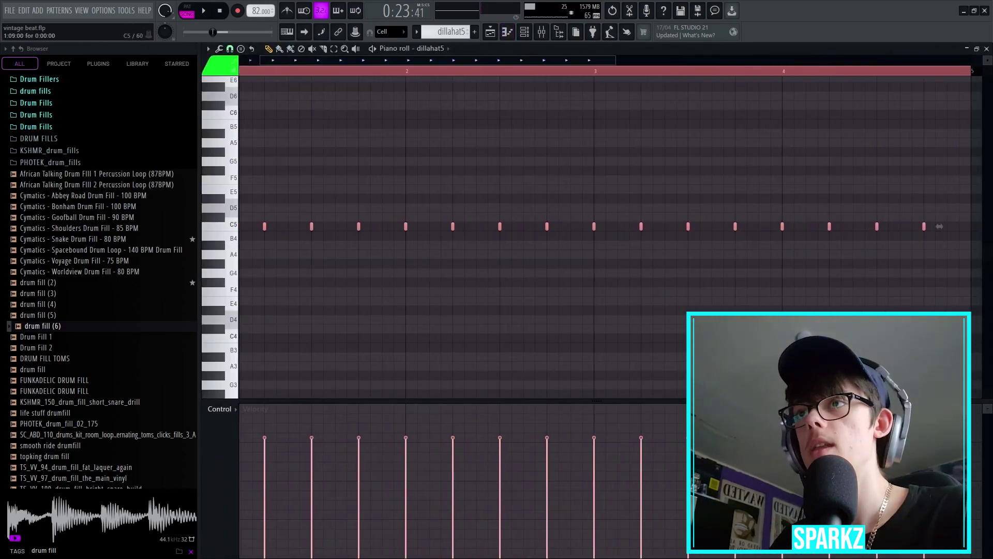
shift+drag(312, 226, 336, 226)
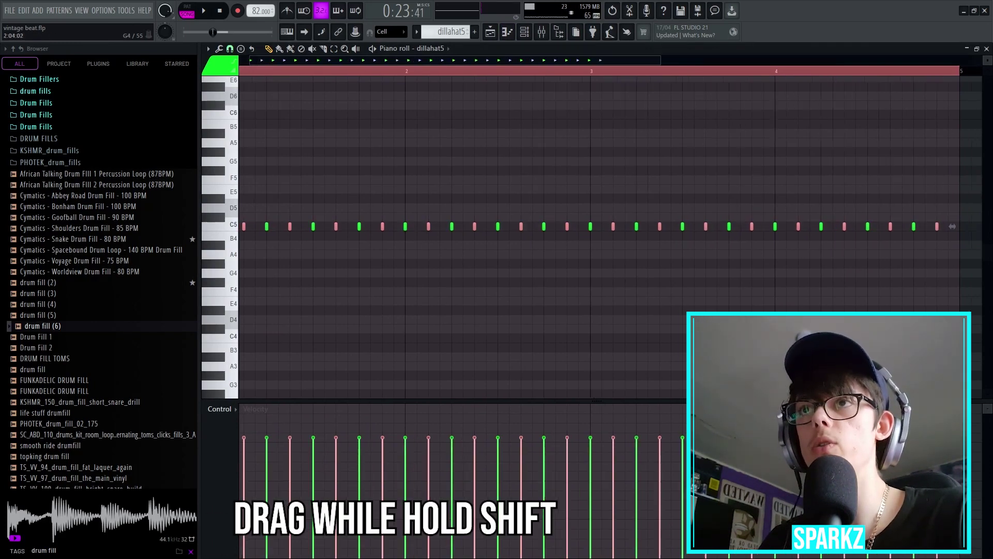
Lower the velocity of the duplicated in-between dillahat5 hits.
scroll(440, 264, down, 2)
scroll(392, 336, down, 4)
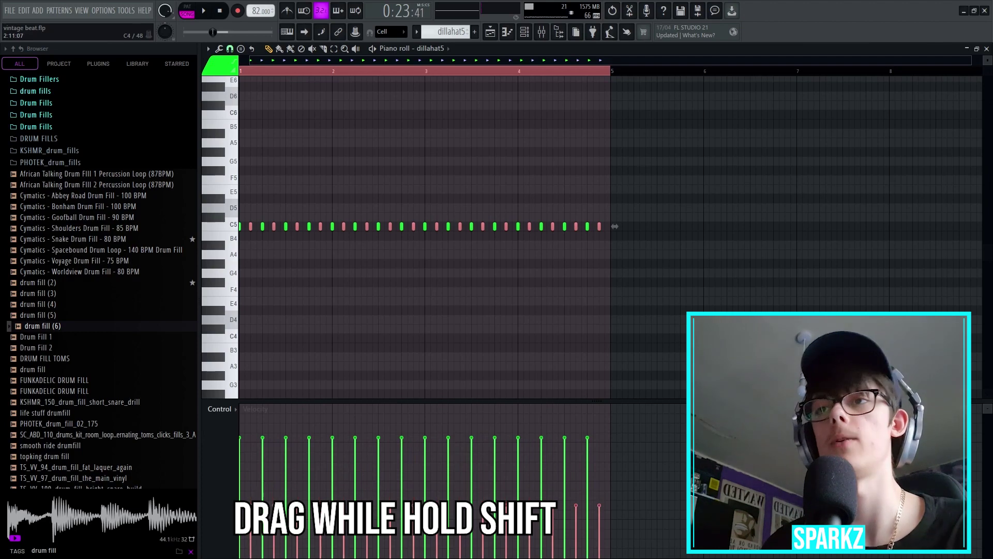
Randomize the velocity of all dillahat5 notes by 23% and return to the playlist.
key(ctrl+a)
key(alt+r)
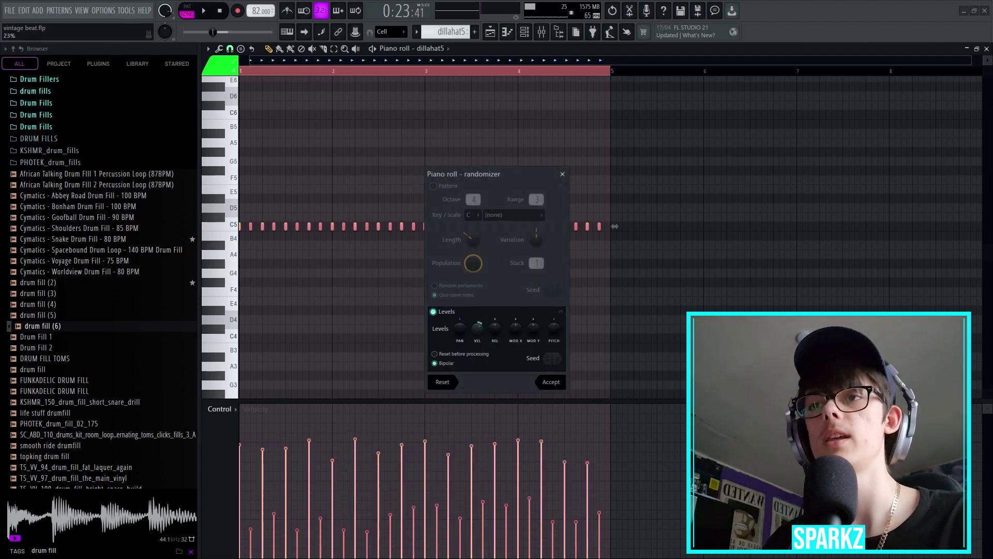
key(Return)
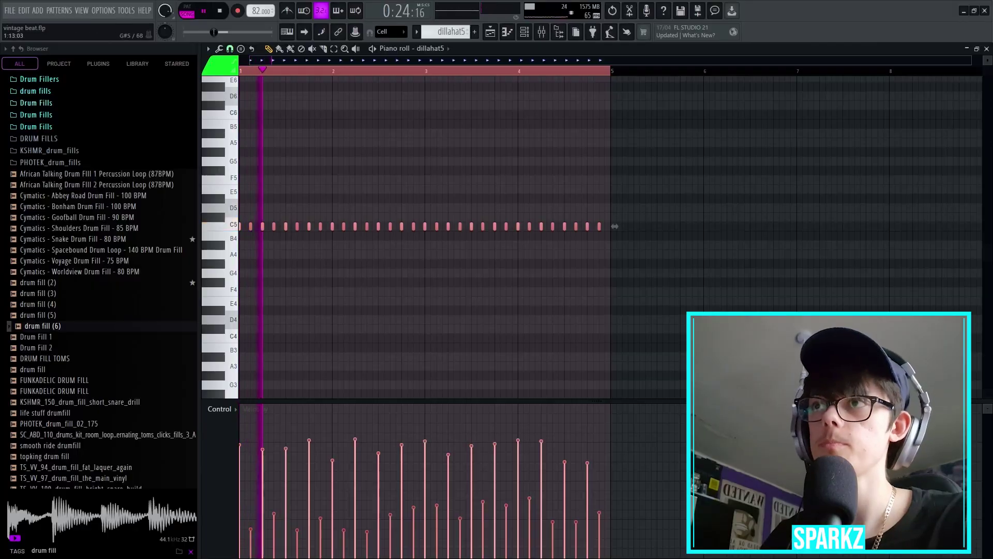
key(Escape)
key(Escape)
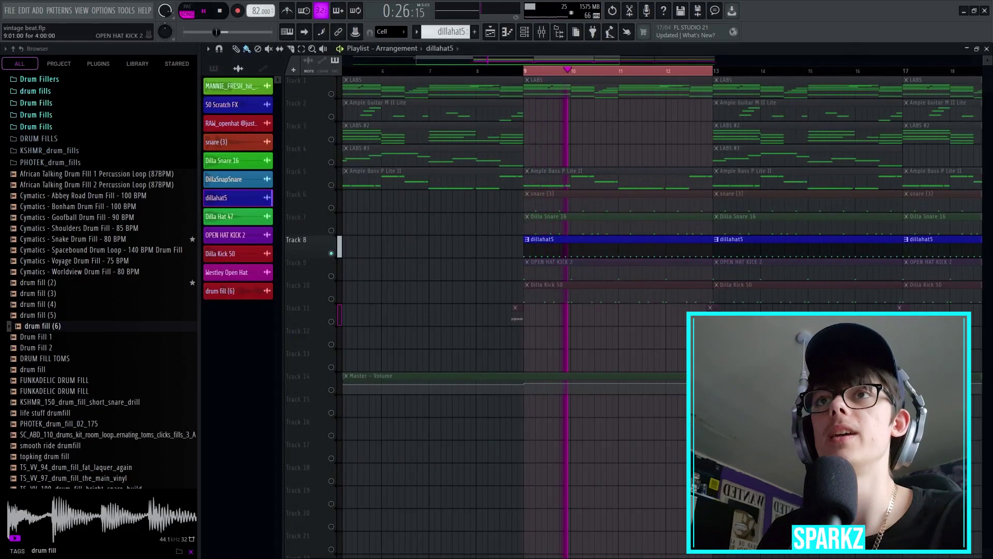
Audition the looped drums, adding the Dilla Snare 16, snare (3), OPEN HAT KICK 2 and Dilla Kick 50 tracks to the dillahat5 track one by one.
click(331, 230)
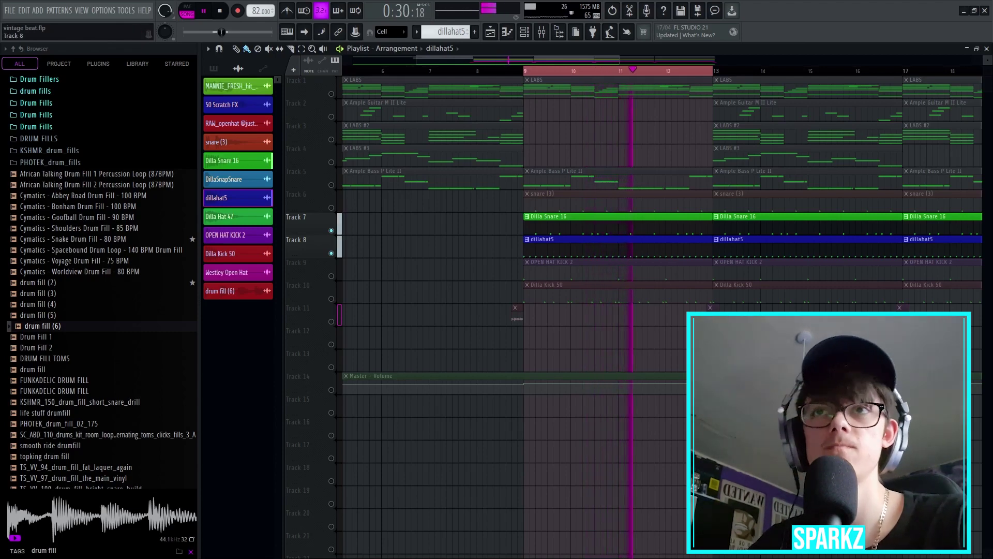
key(space)
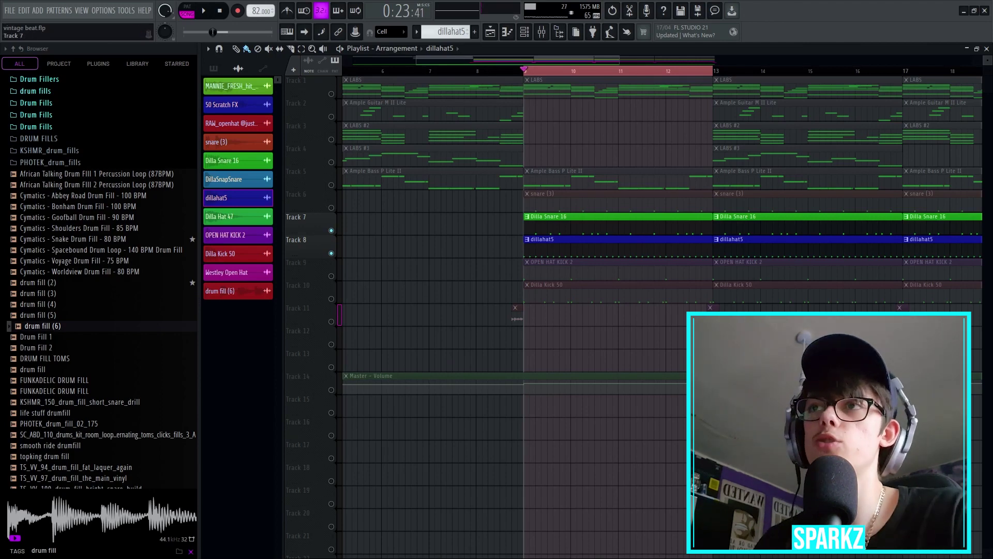
click(331, 207)
key(space)
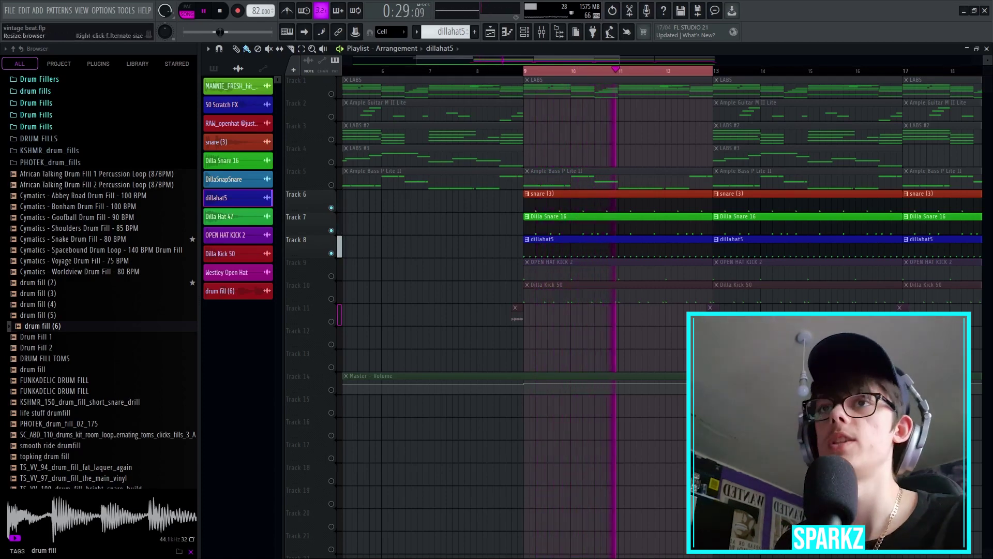
click(331, 275)
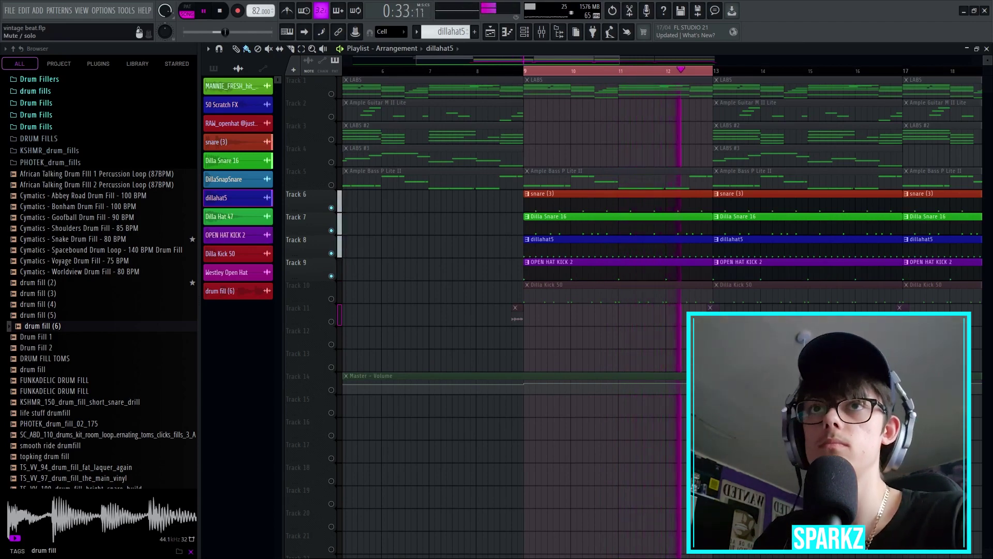
click(331, 298)
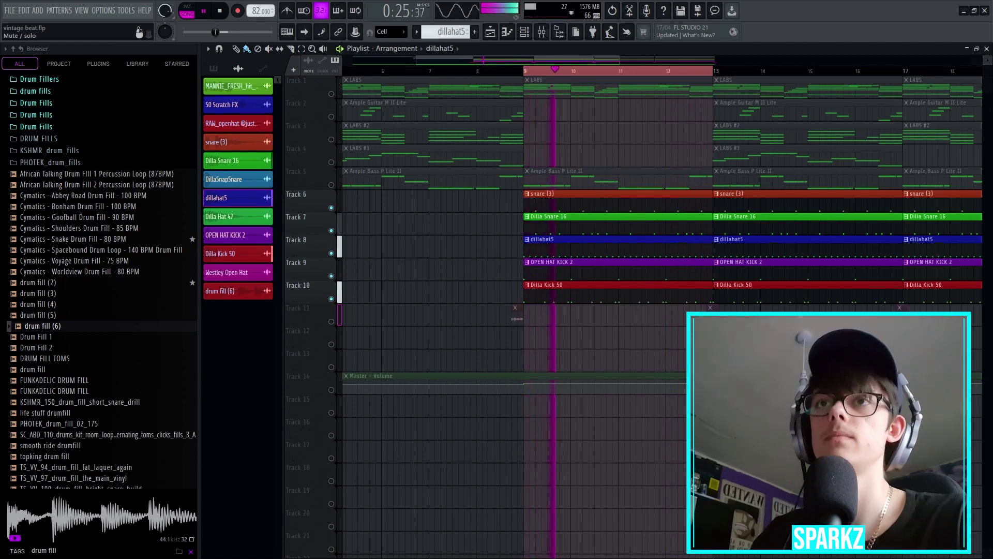
Unmute all playlist tracks, then stop playback and save the project.
right_click(331, 298)
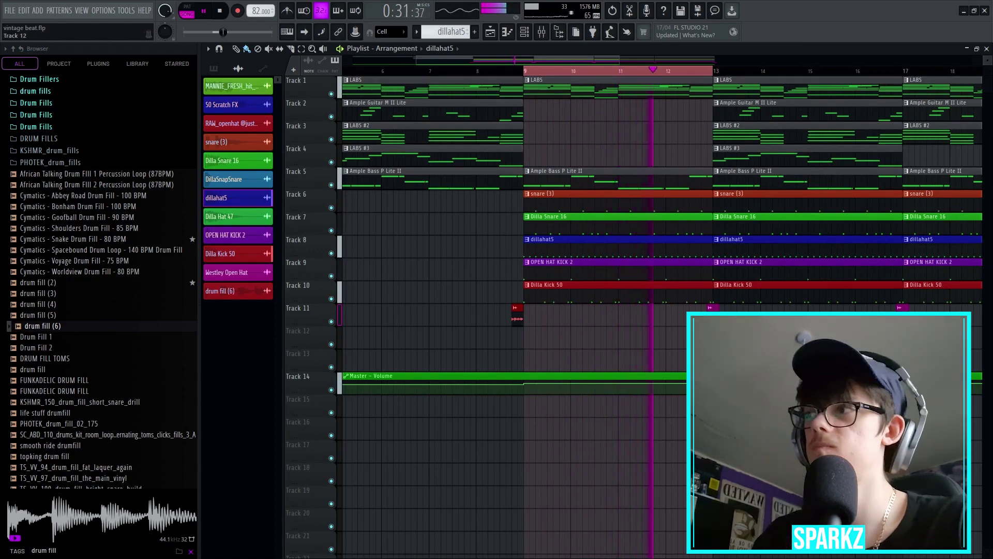
key(space)
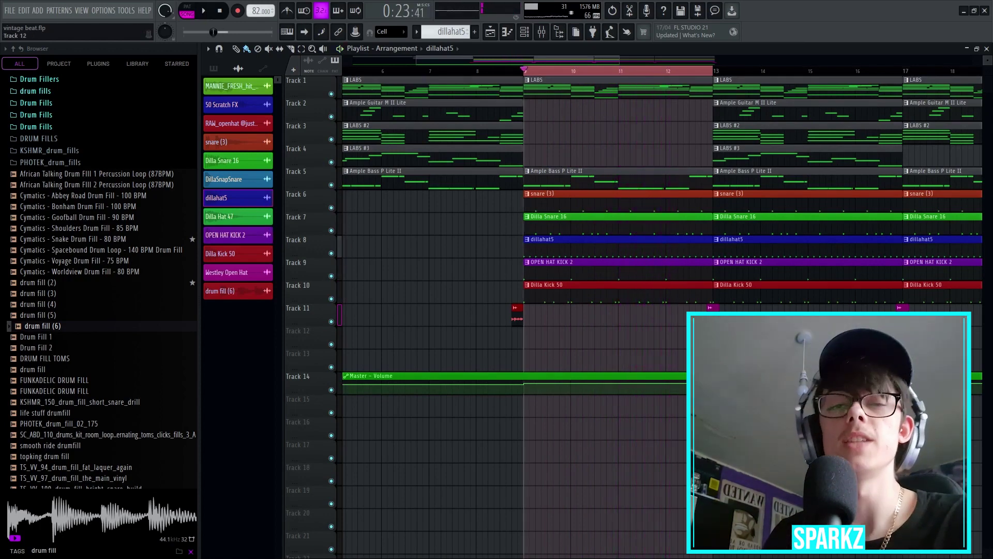
key(ctrl+s)
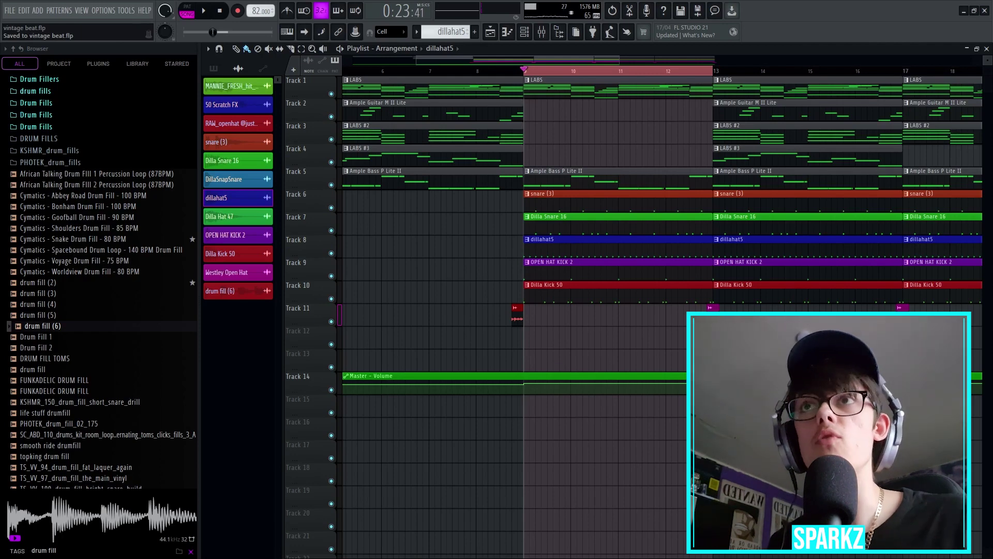
Clear the bar 9 to 13 loop selection and check the settings of the drum fill (6) clip just before bar 9.
scroll(618, 289, down, 3)
double_click(420, 70)
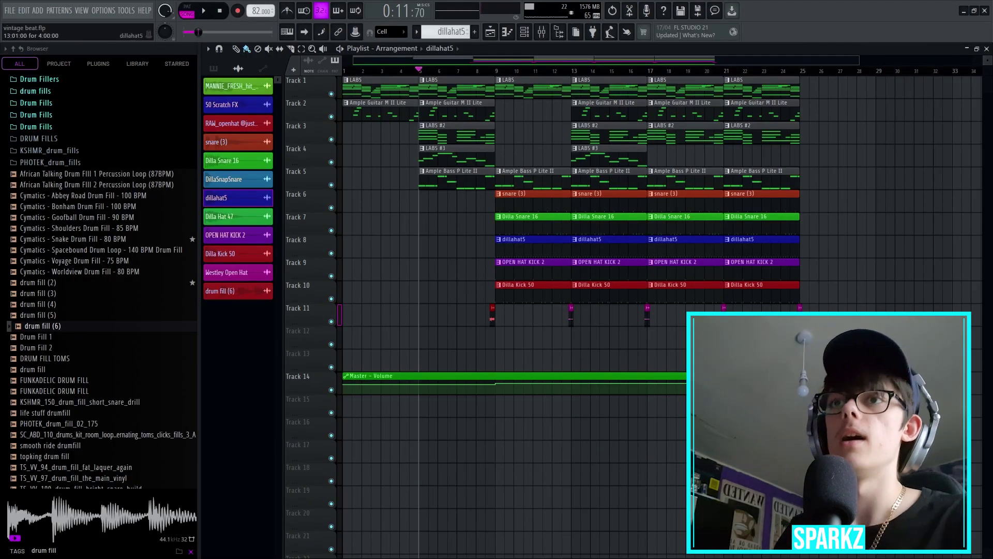
scroll(494, 315, up, 8)
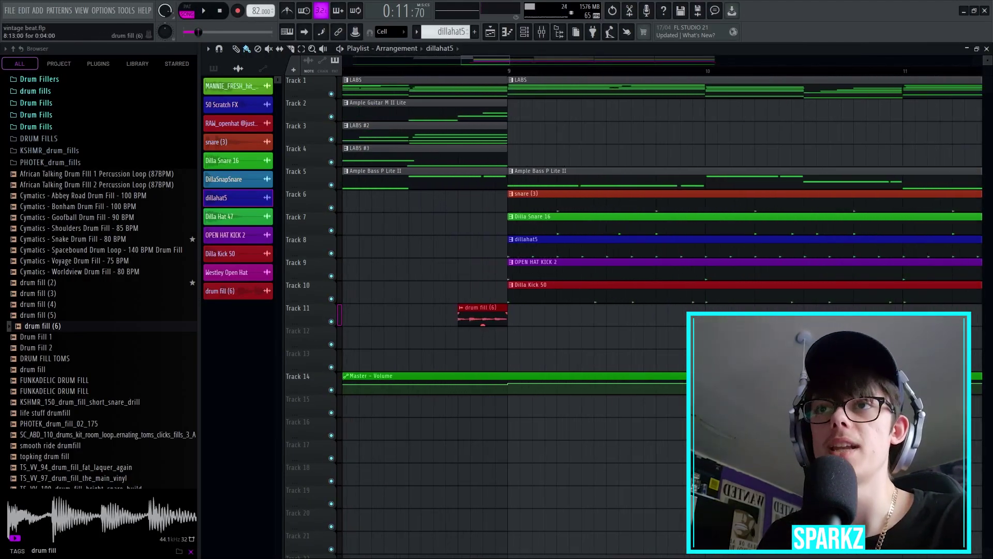
scroll(483, 317, down, 2)
double_click(483, 317)
click(587, 191)
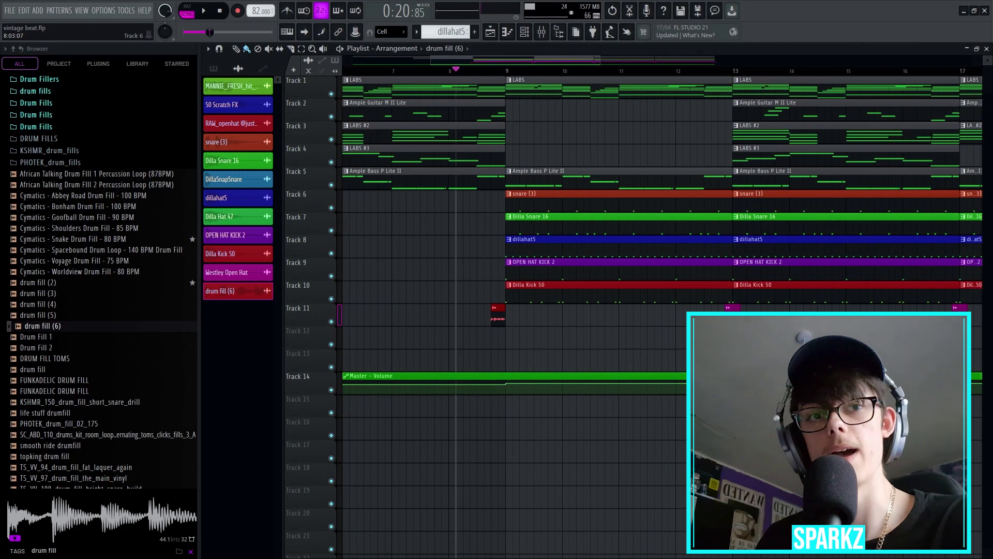
Play the arrangement from bar 8 through the drum fill into the full drums, then stop and save the project.
key(space)
scroll(474, 316, down, 2)
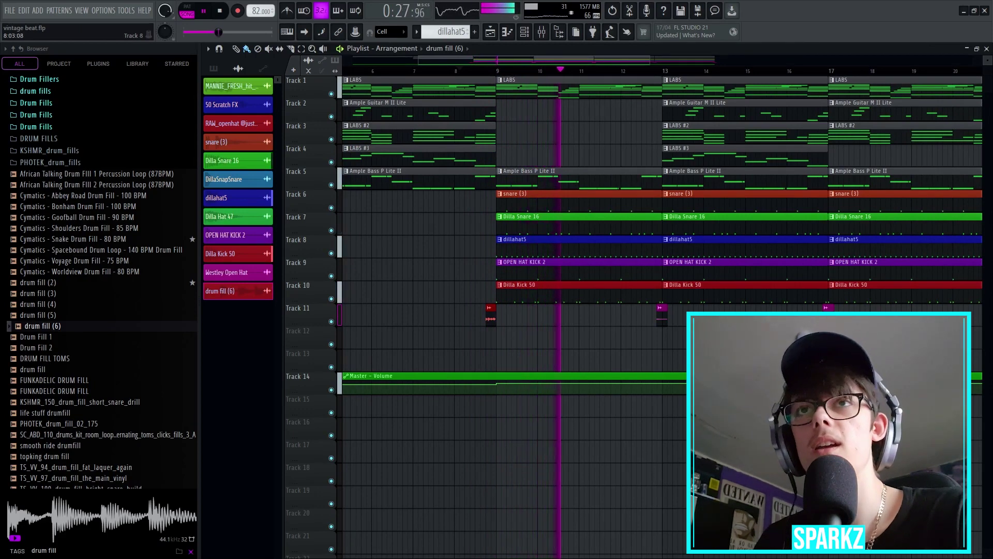
scroll(455, 315, down, 2)
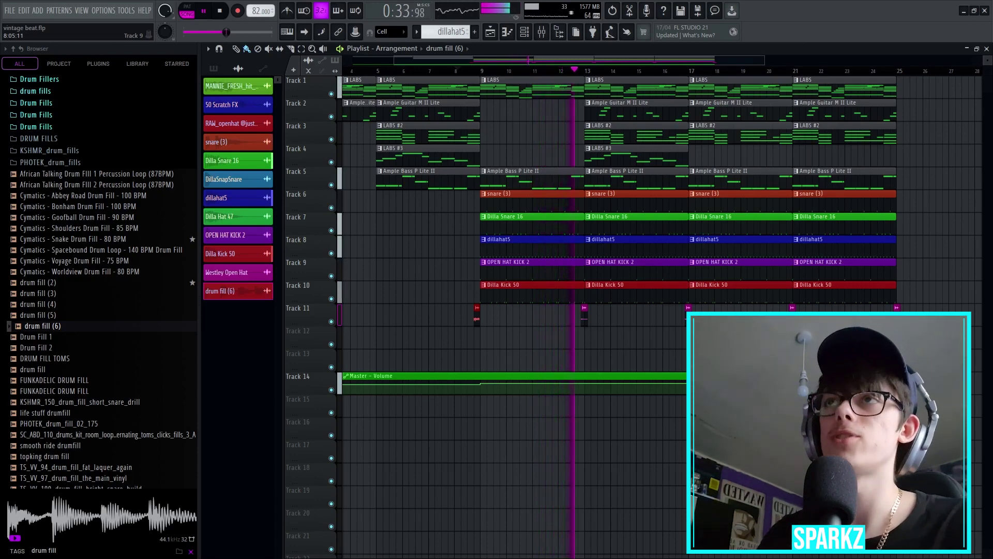
key(space)
key(ctrl+s)
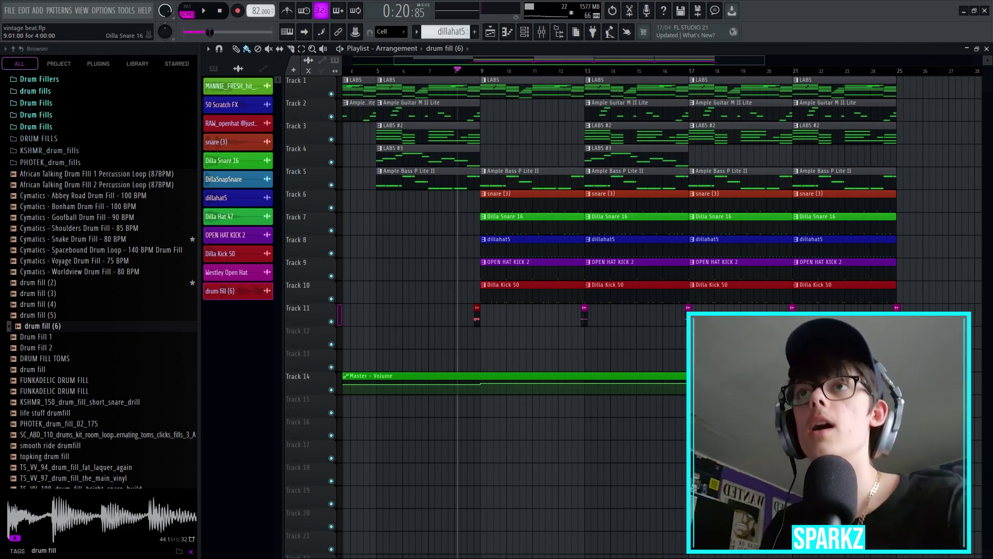
scroll(480, 243, down, 2)
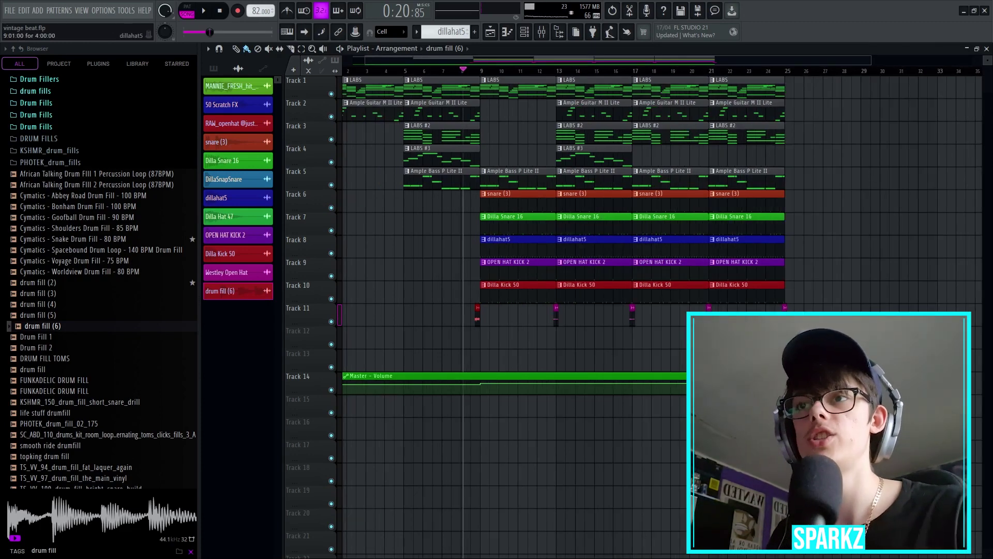